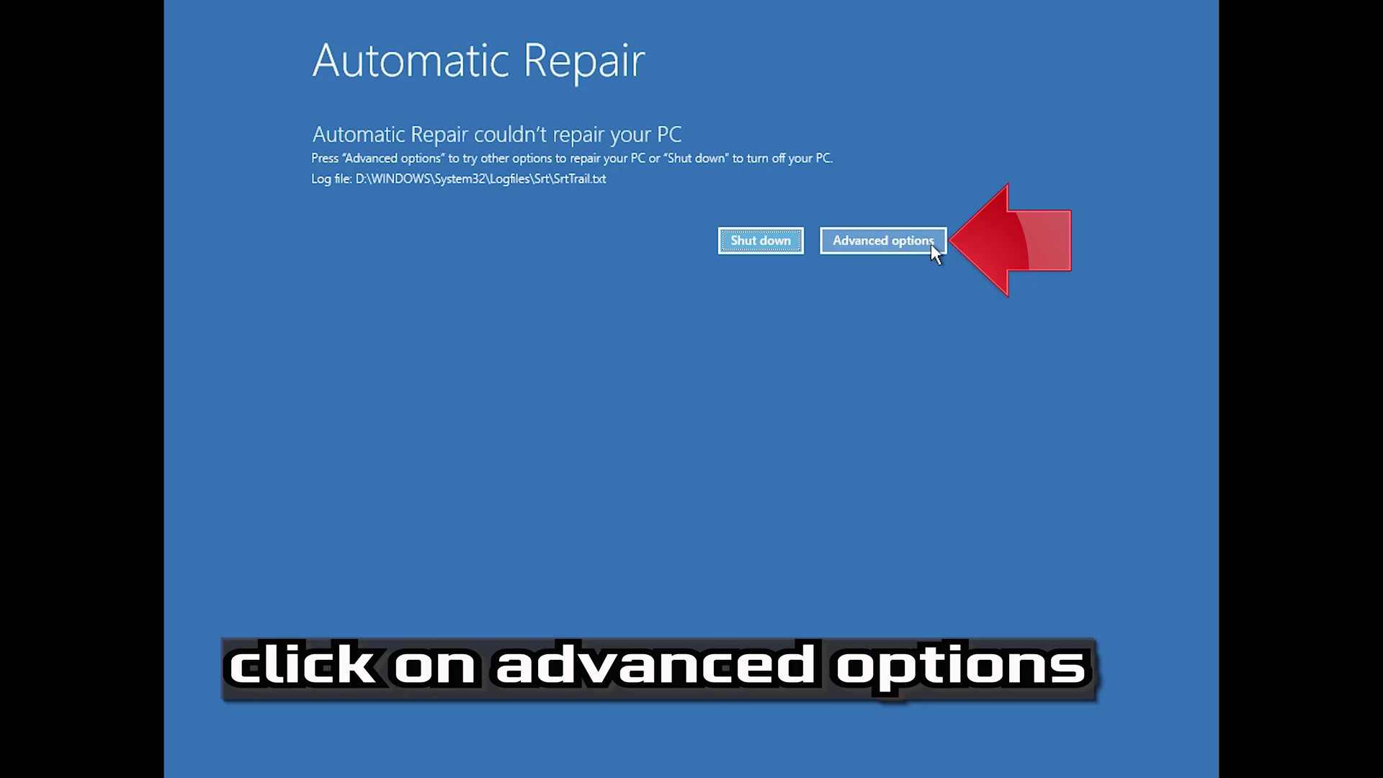
Leave the failed Automatic Repair page for the Choose an option screen via Advanced options
left_click(877, 240)
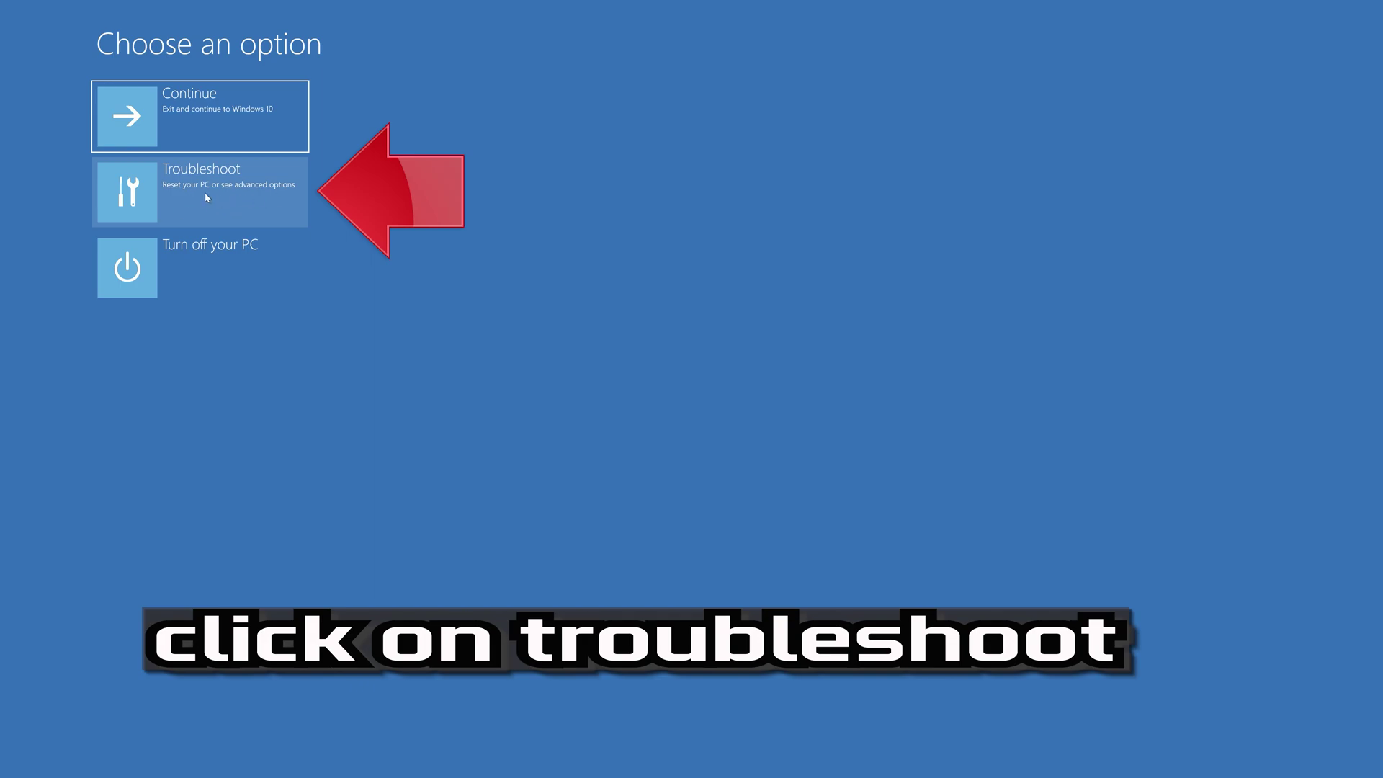
Go into Troubleshoot to begin launching Startup Repair
left_click(207, 197)
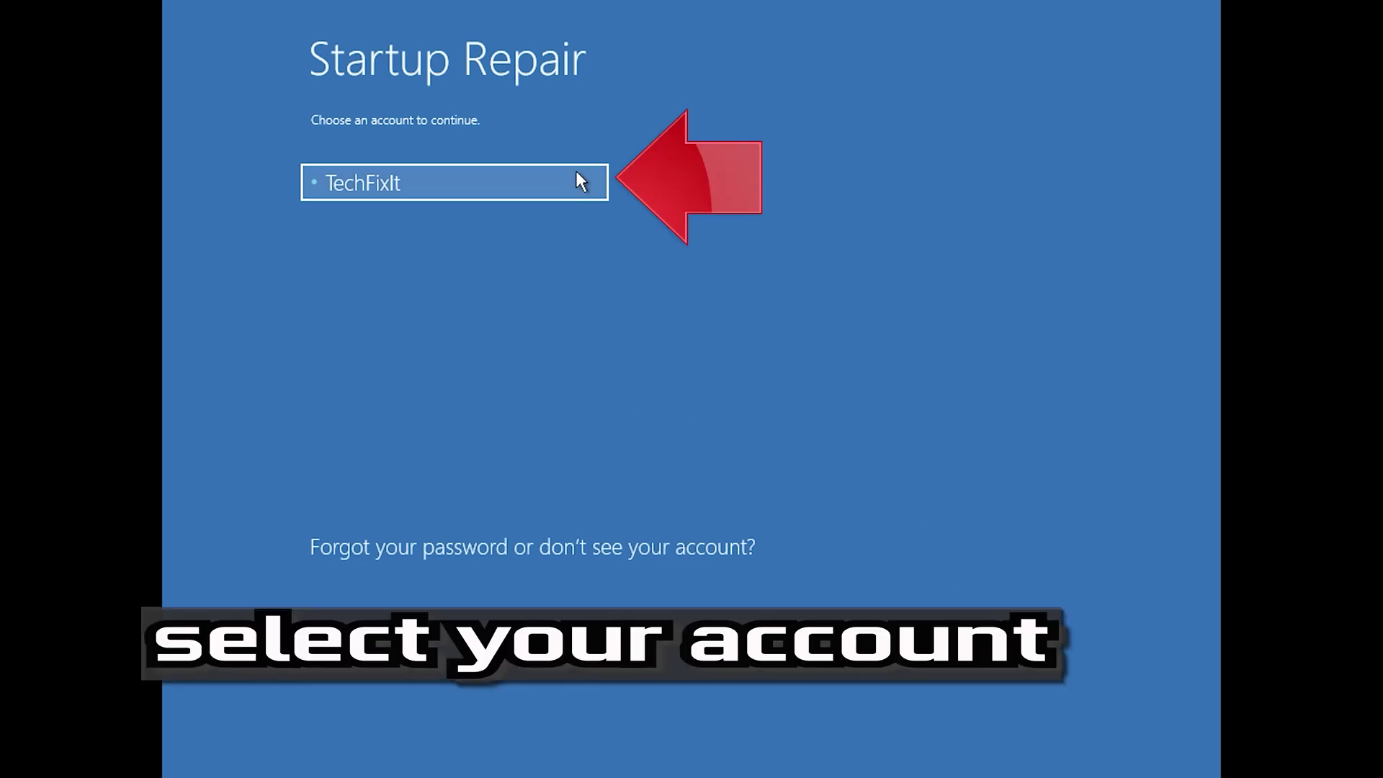
Sign in to Startup Repair with the user account so it starts diagnosing the PC
left_click(517, 186)
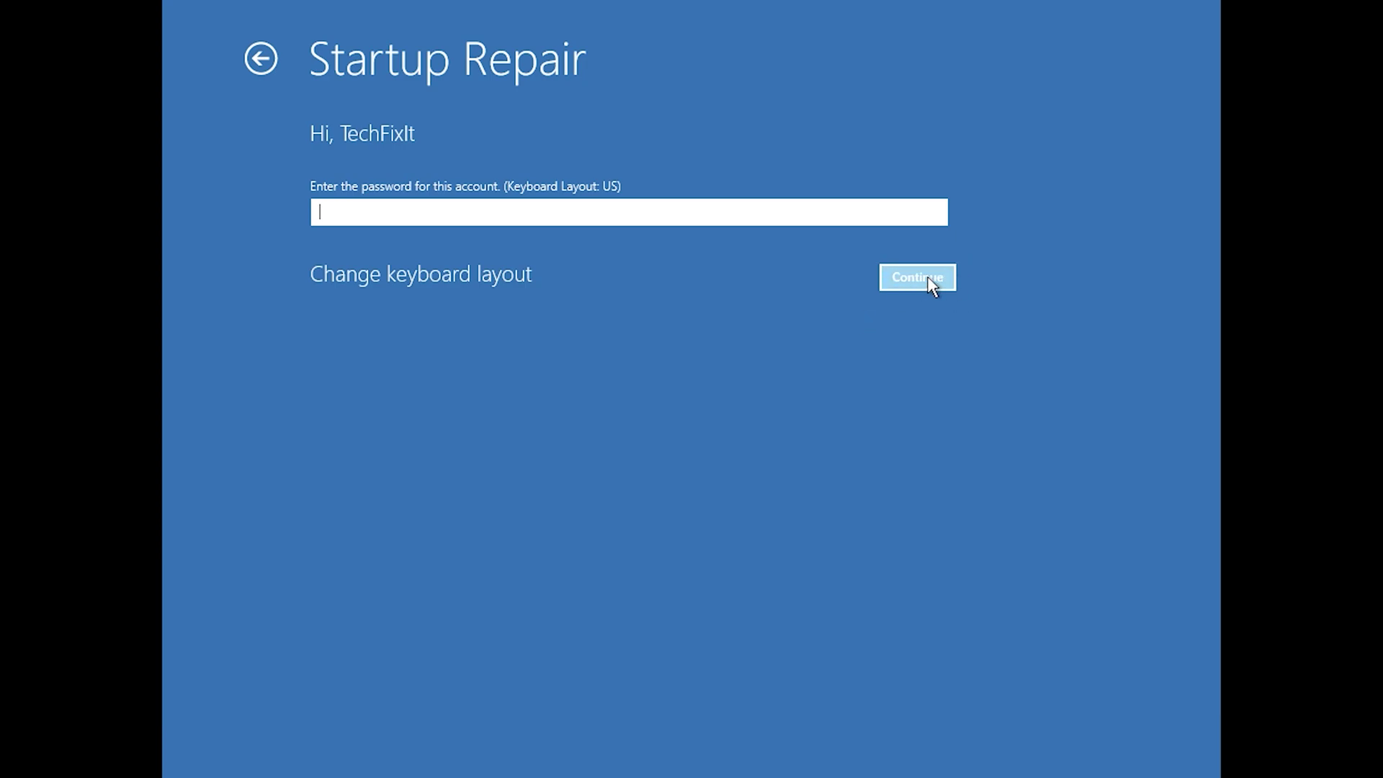
left_click(928, 277)
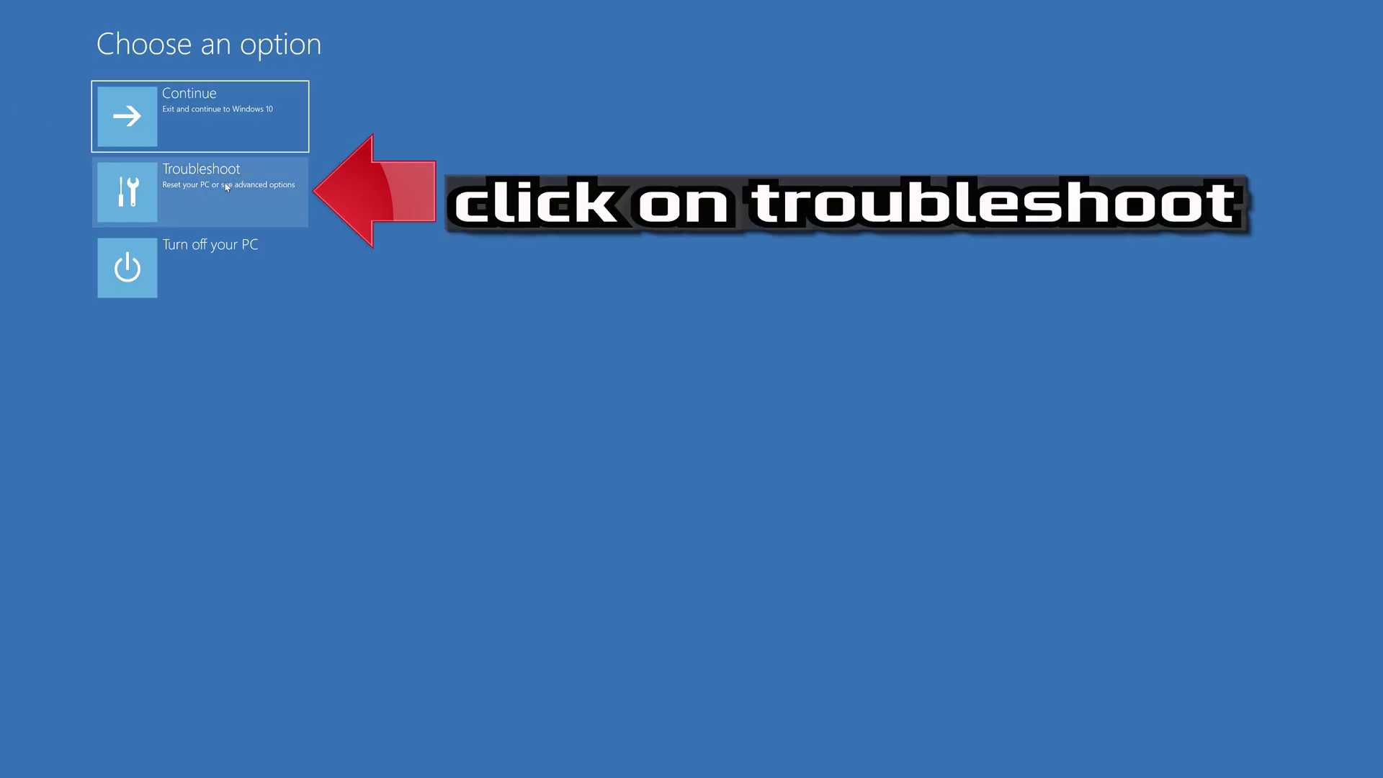
Return through Troubleshoot to the Advanced options list of recovery tools
left_click(190, 214)
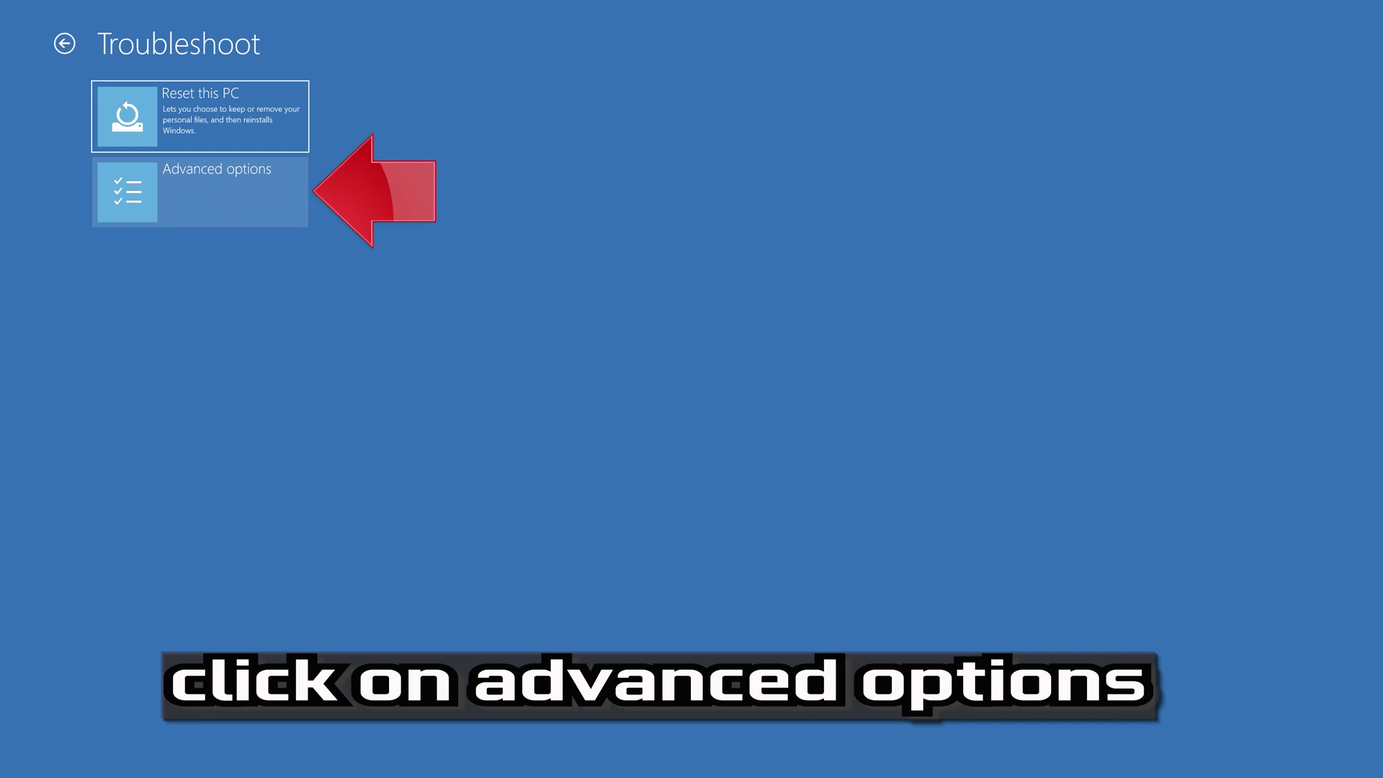
left_click(212, 202)
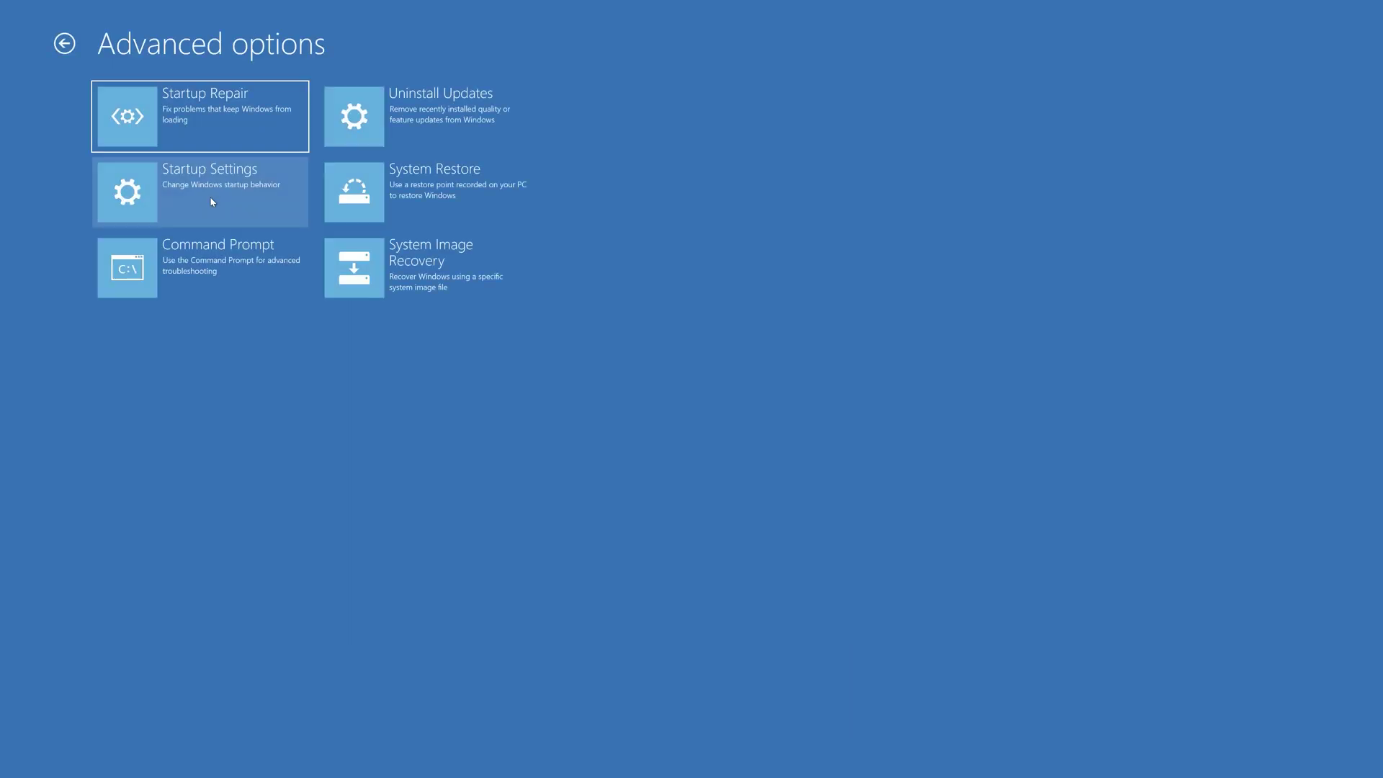
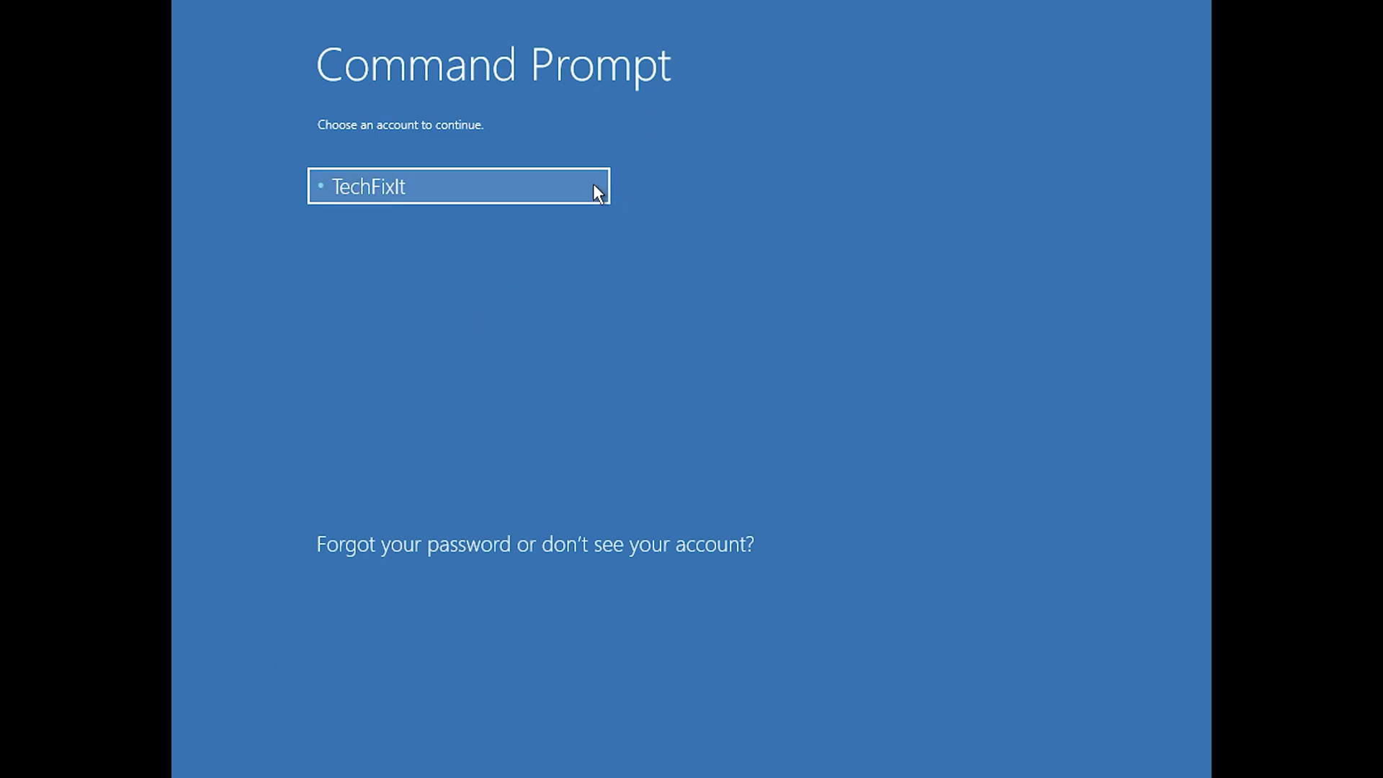
Select the user account tile to open an administrator Command Prompt at X:\windows\system32
left_click(452, 194)
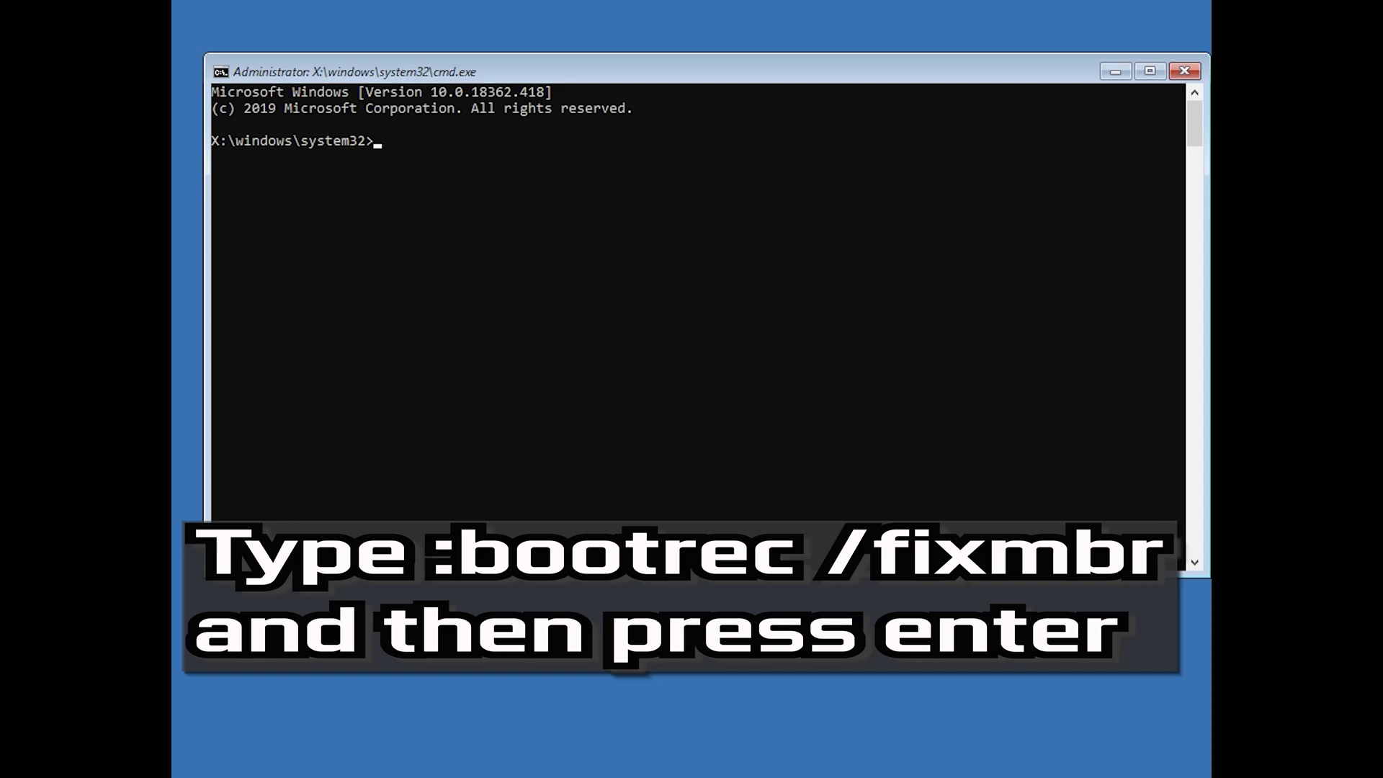
Run bootrec /fixmbr, bootrec /fixboot (access denied) and bootsect /nt60 sys
type("bootrec /fixmbr")
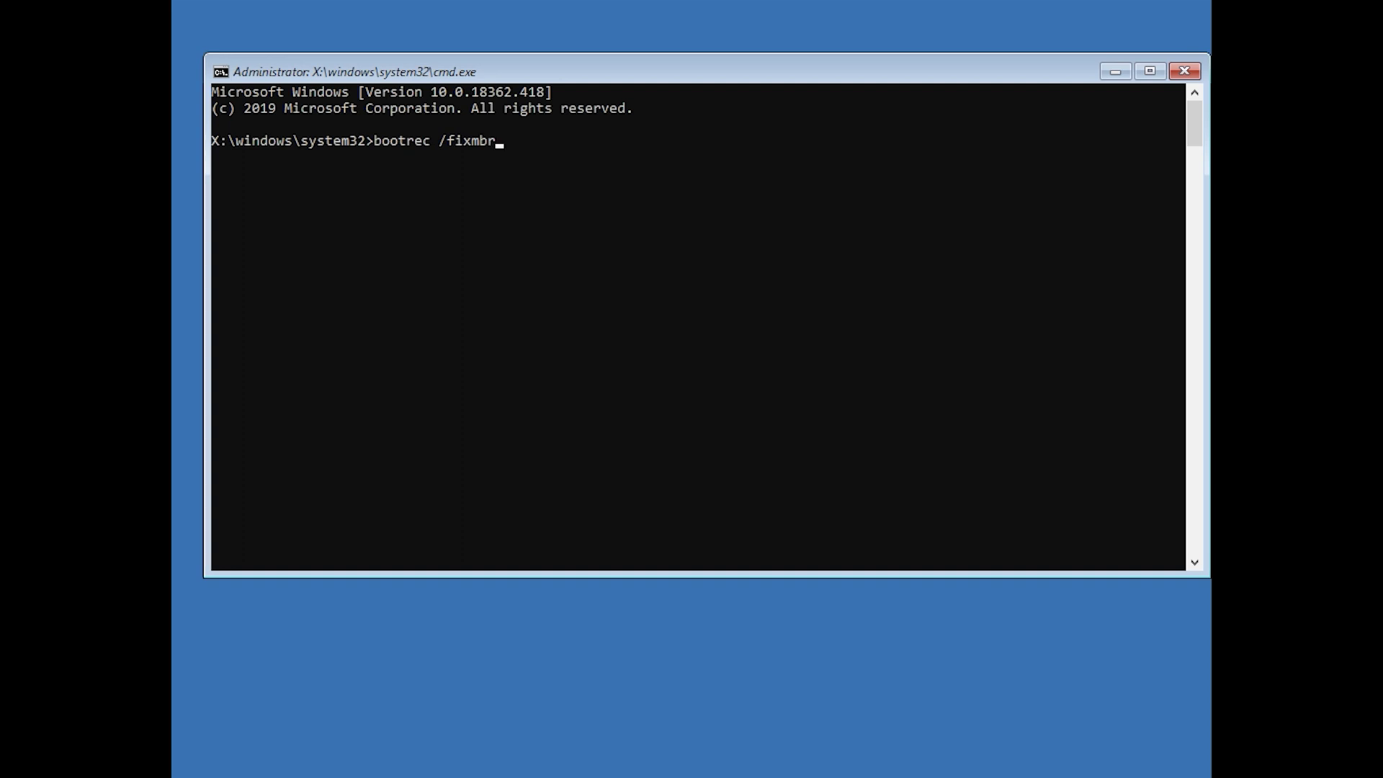
key("Return")
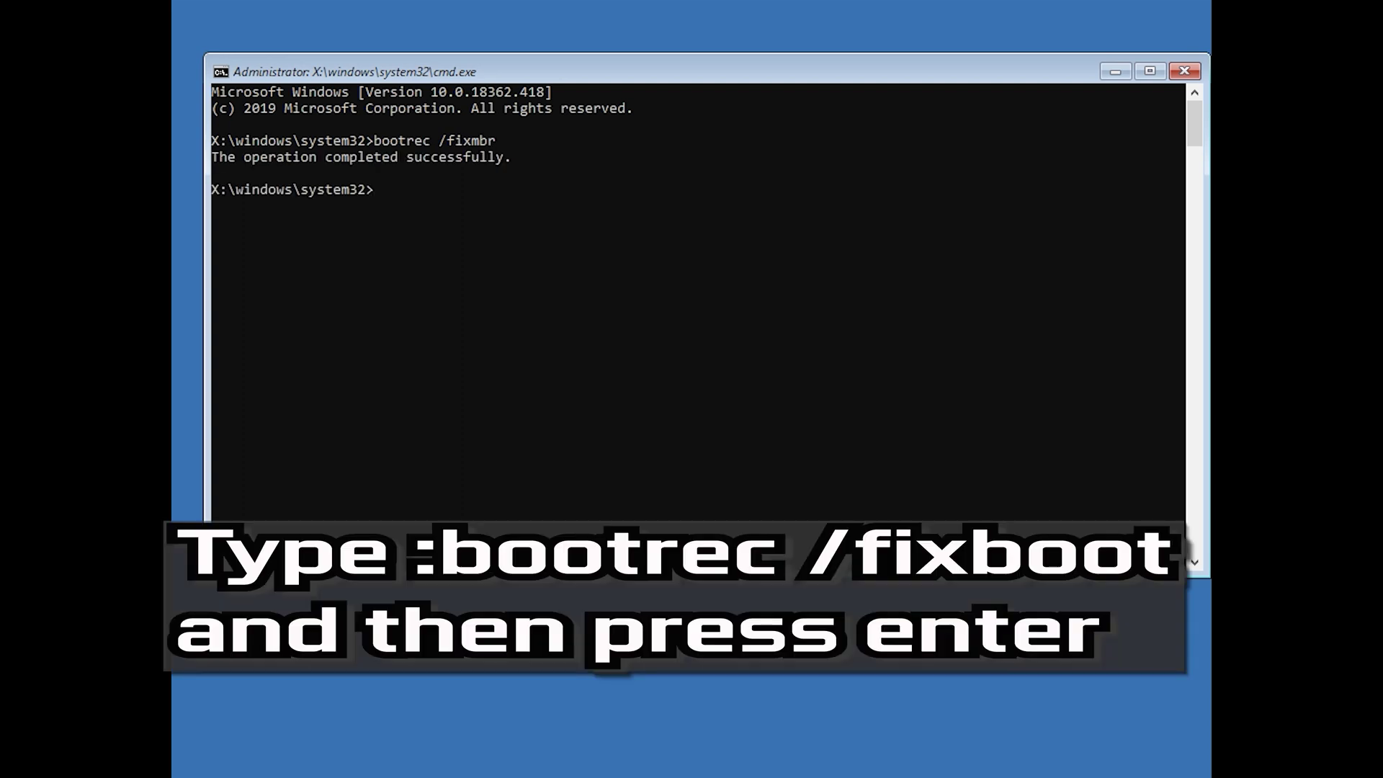
type("bootrec /fixboot")
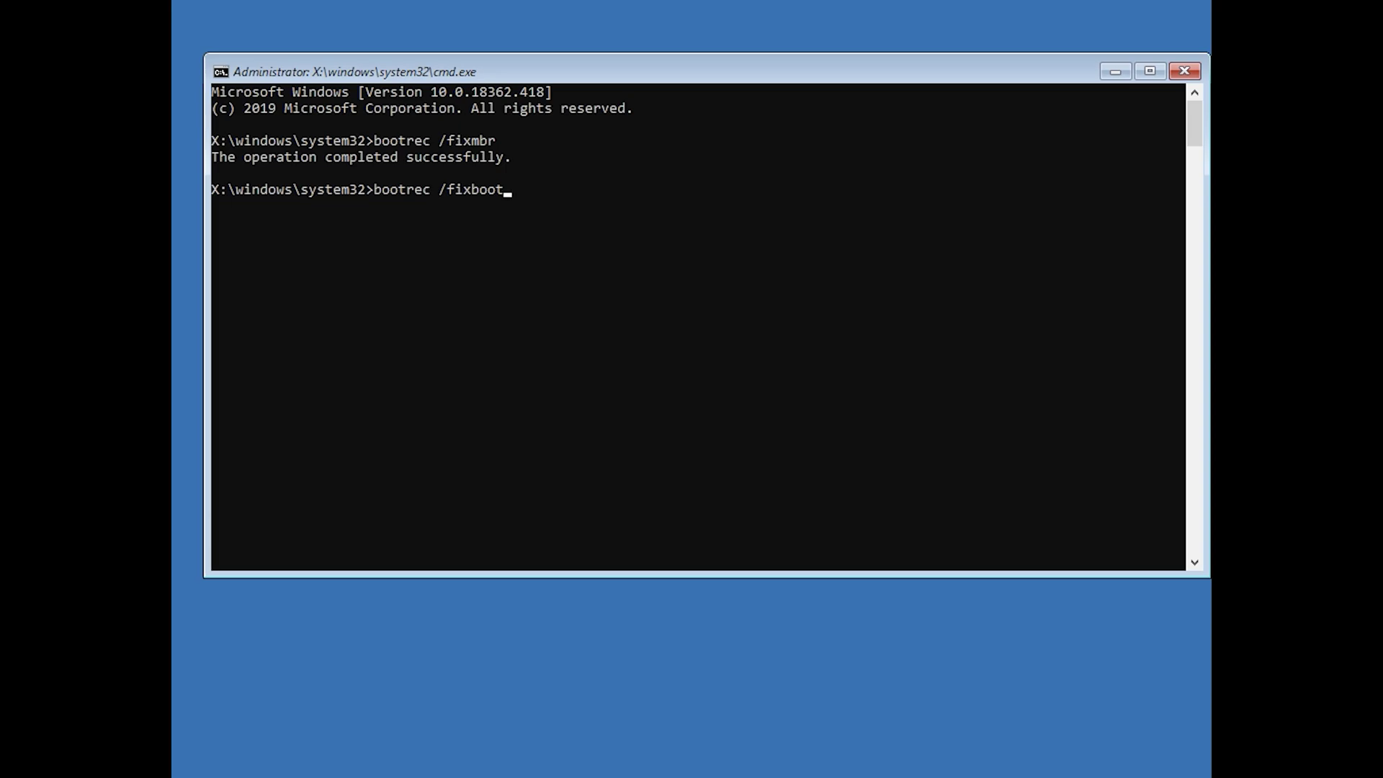
key("Return")
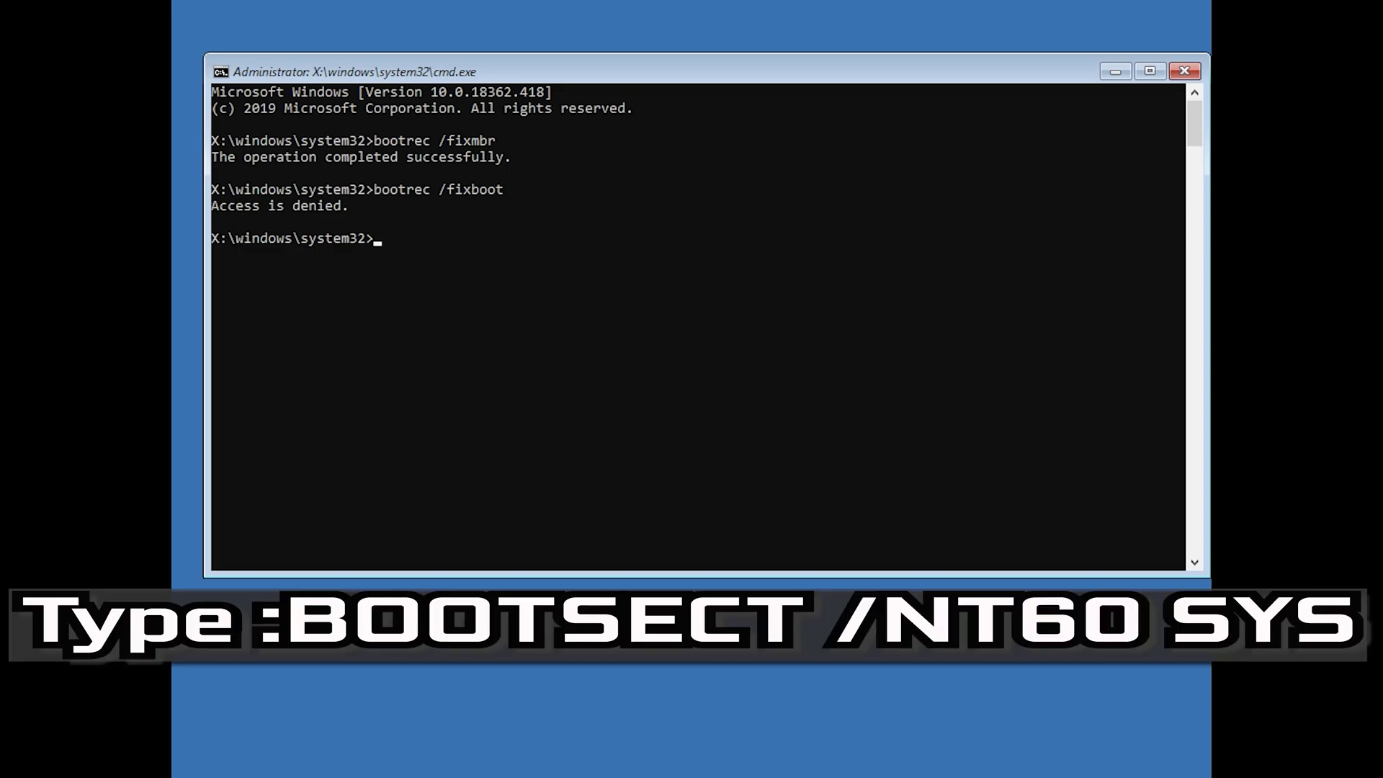
type("bootsect /nt60 sys")
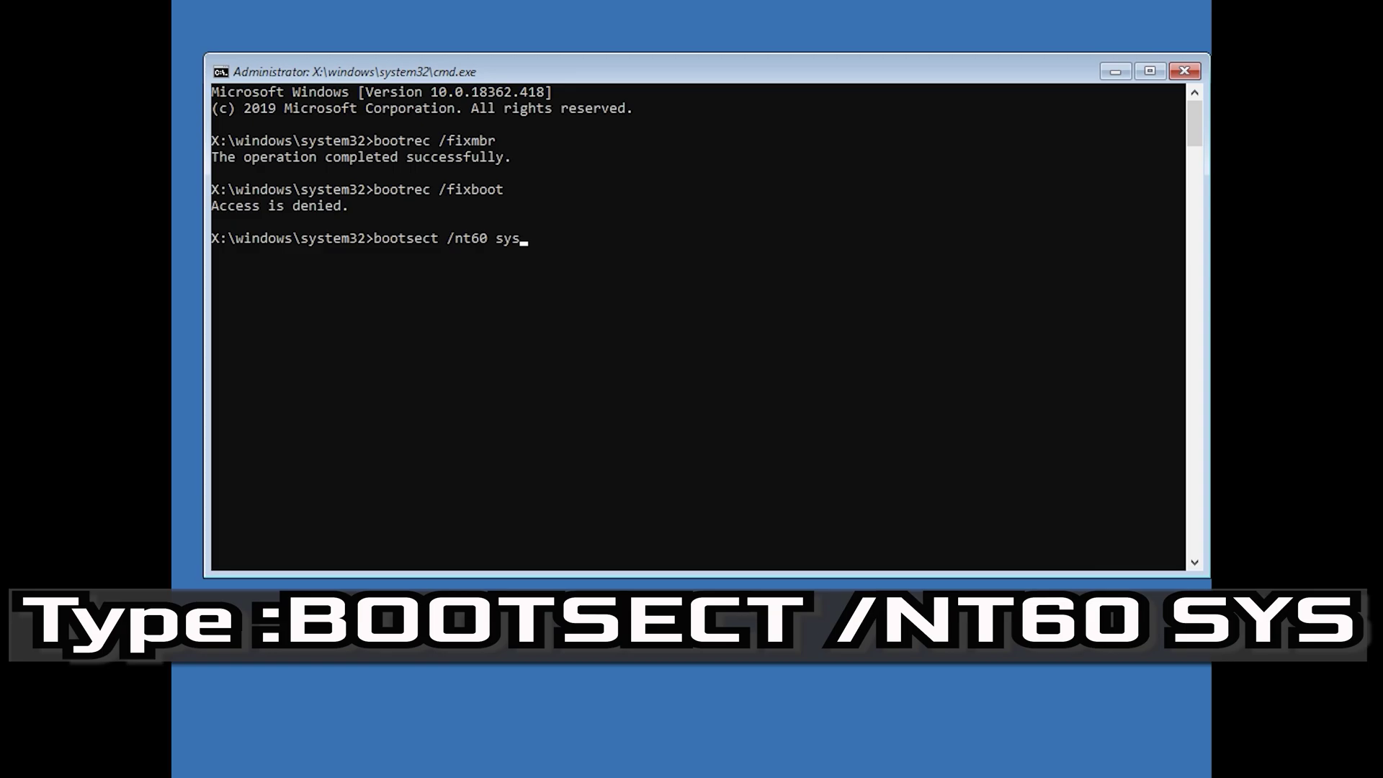
key("Return")
Rerun bootrec /fixboot successfully and export the BCD with bcdedit /export c:\bcdbackup
type("boot")
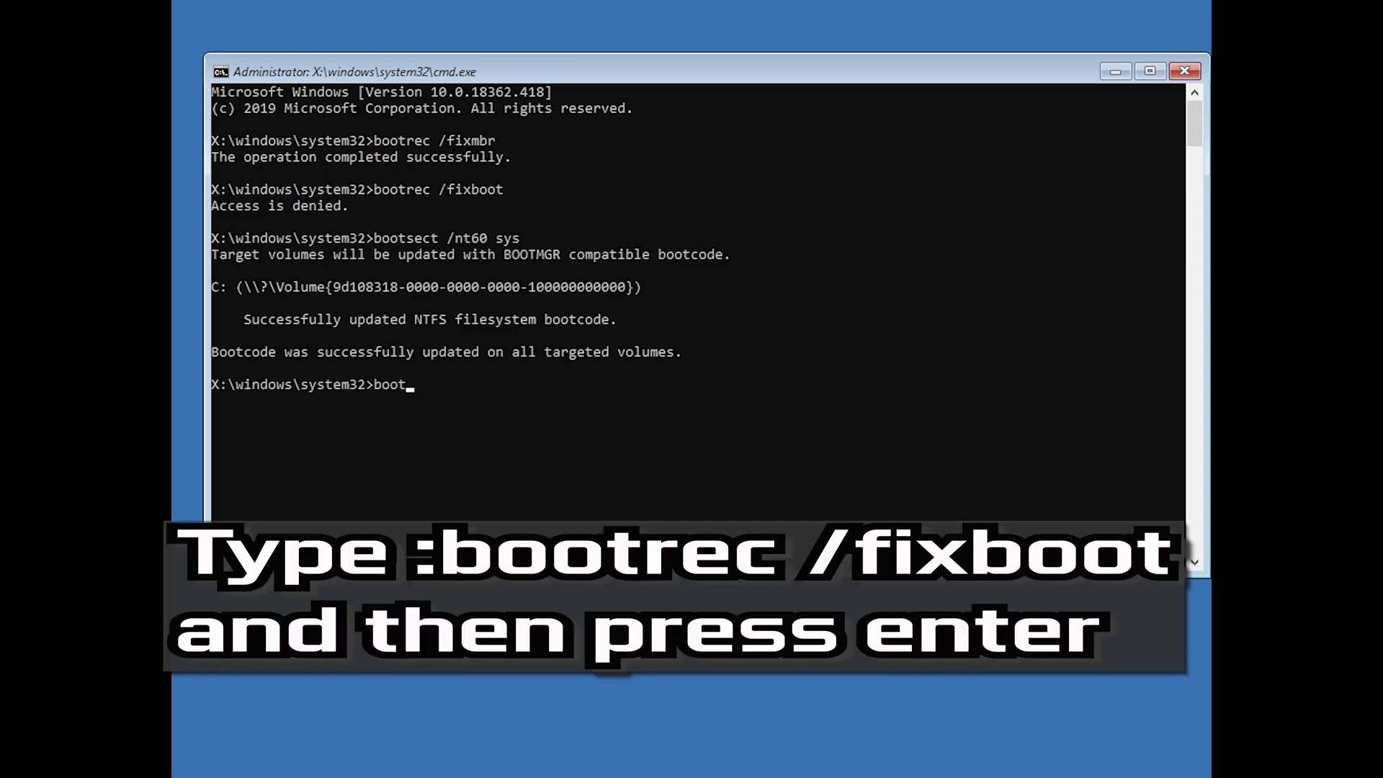
type("rec /fixboot")
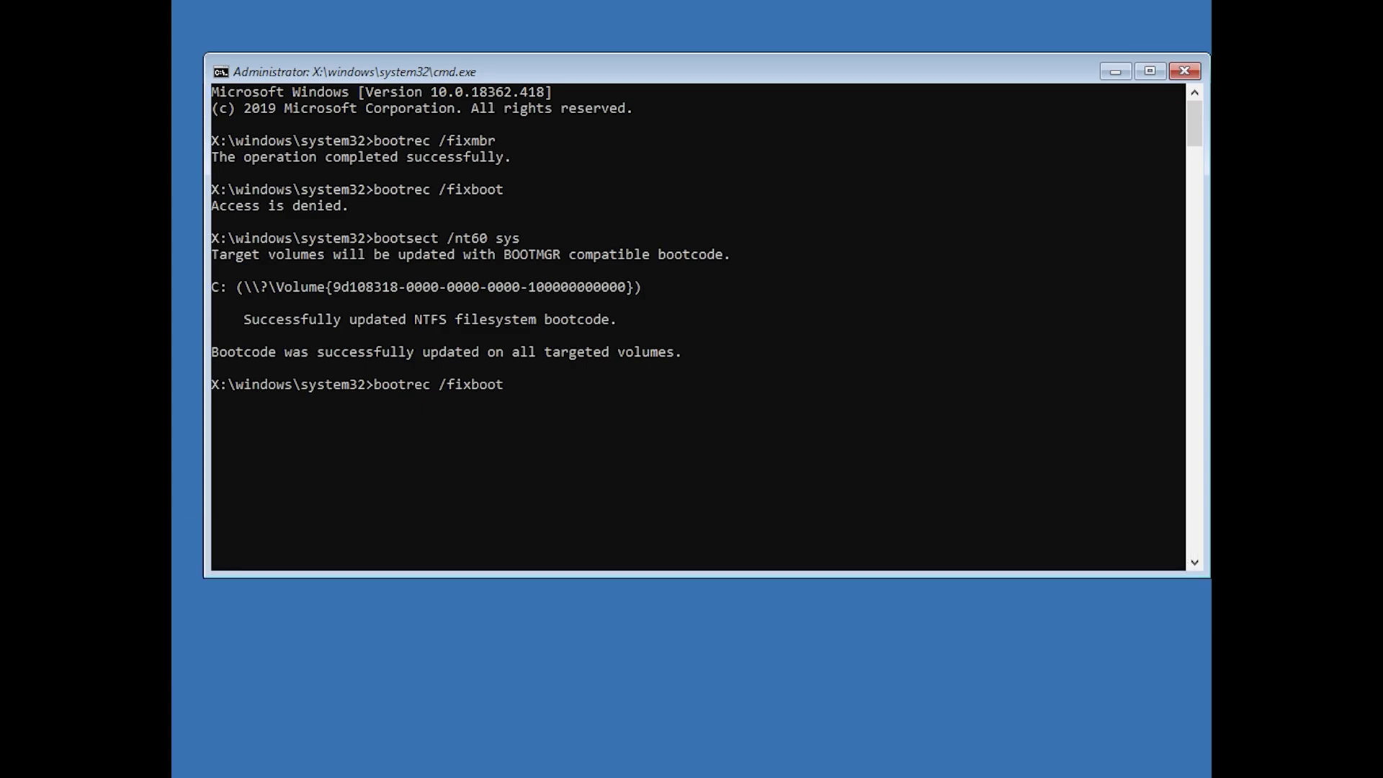
key("Return")
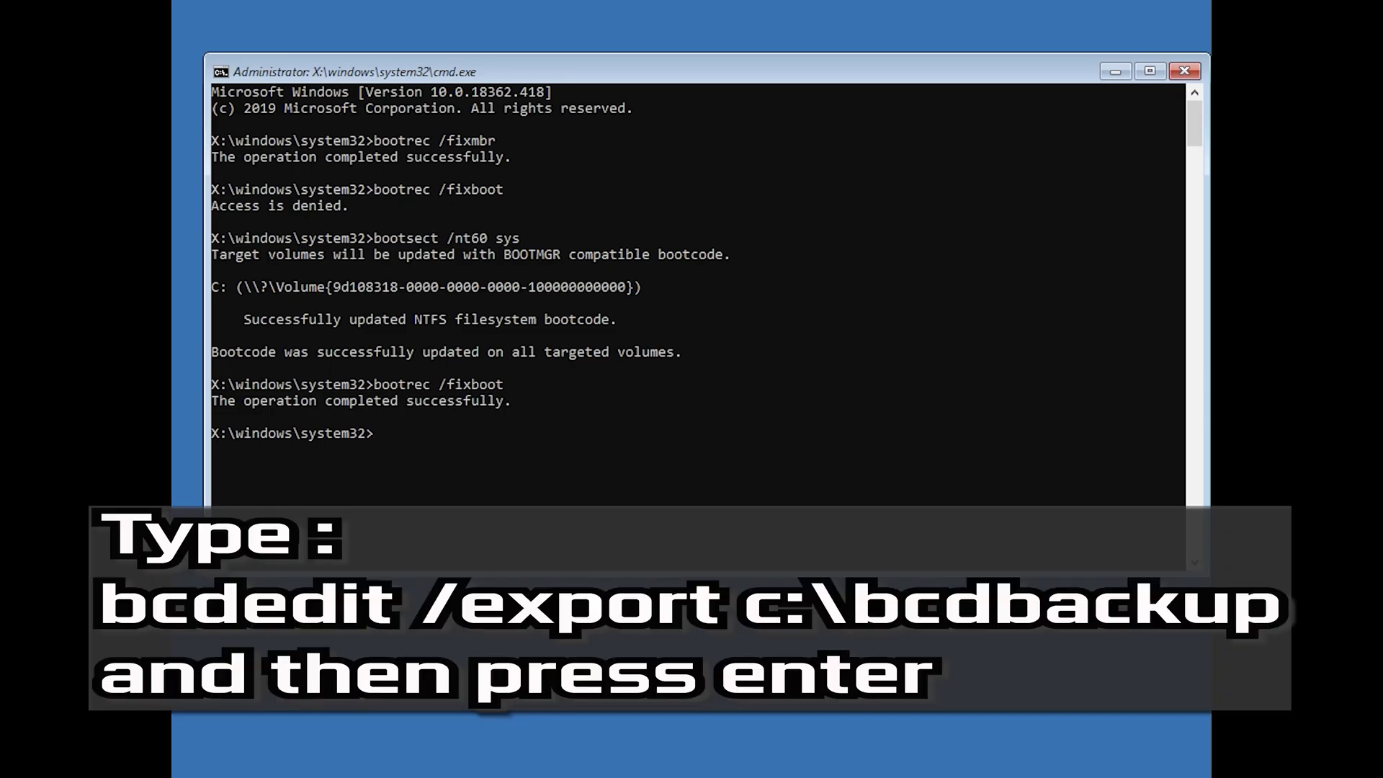
type("bcdedit /export c:\\")
type("bcdbackup")
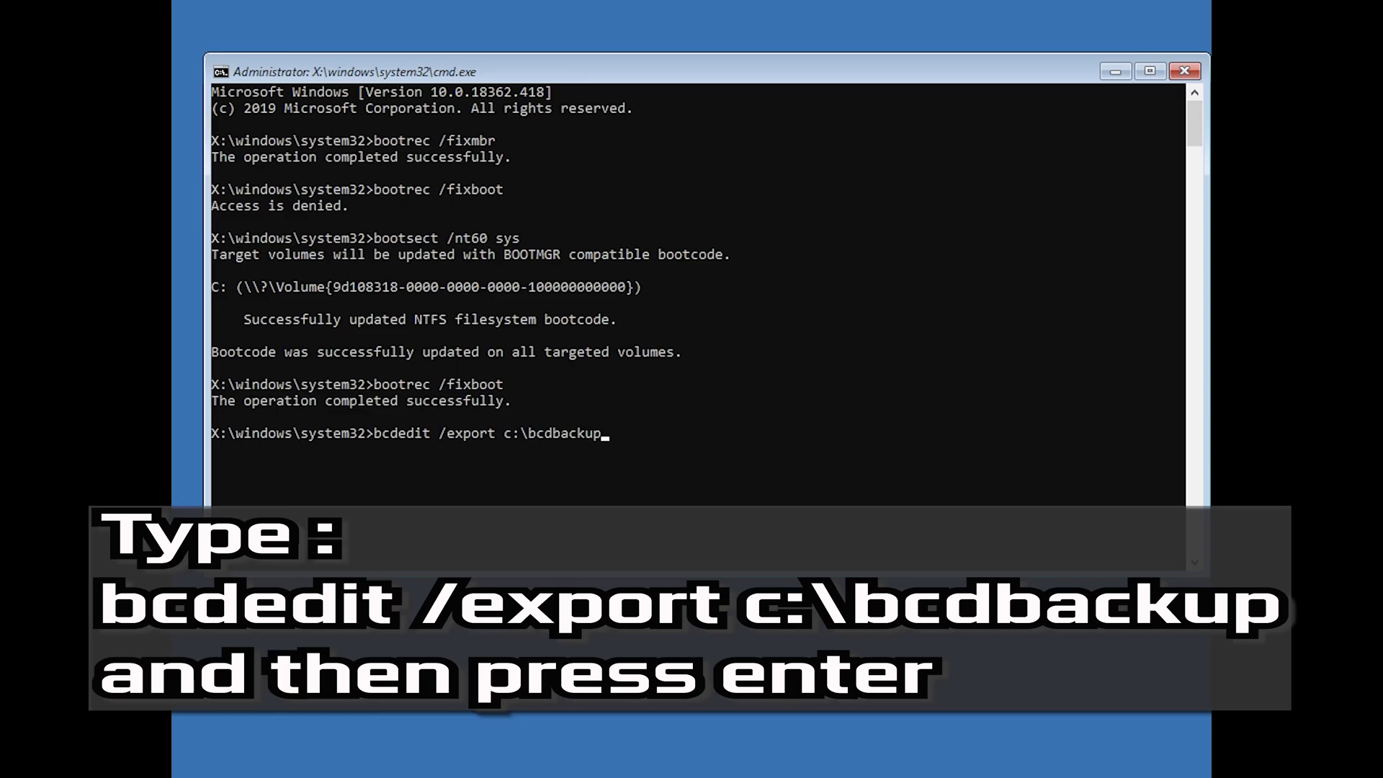
key("Return")
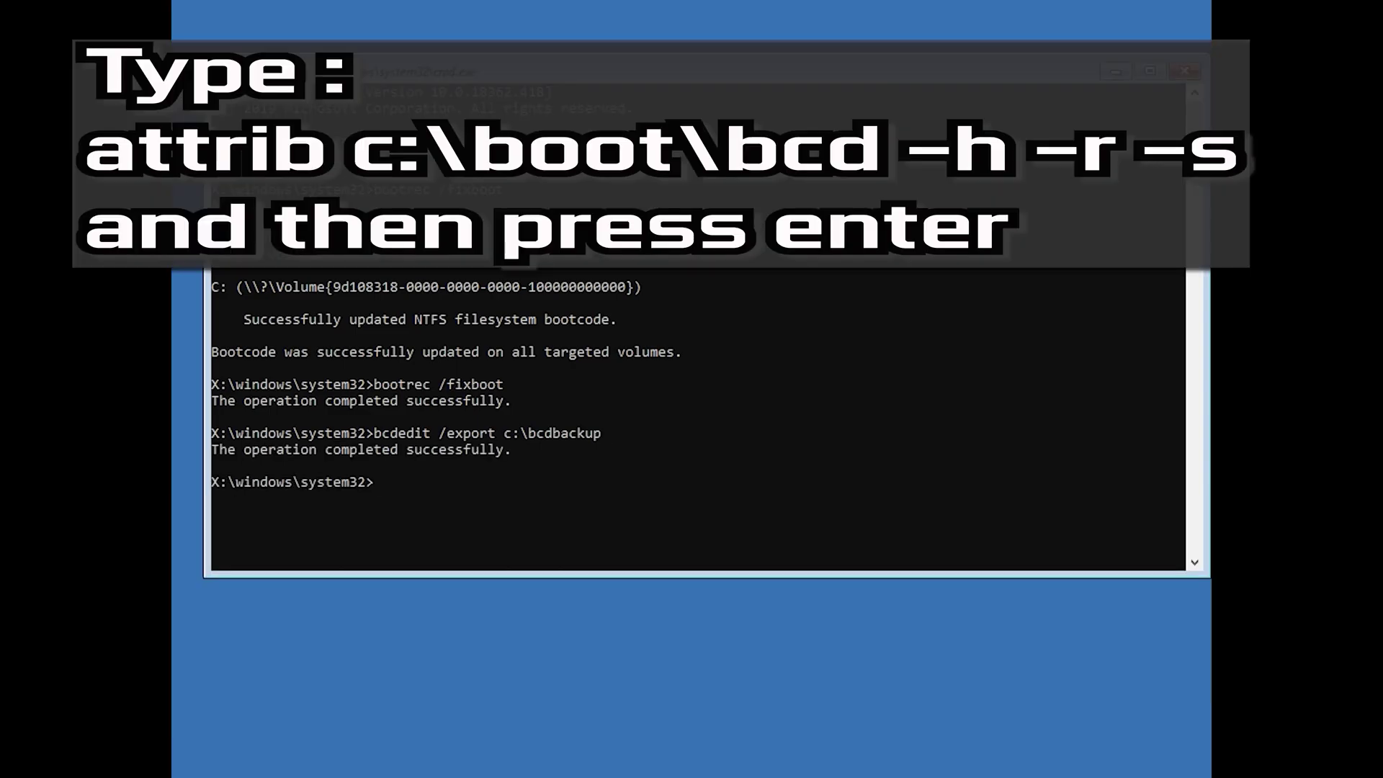
Clear the BCD's hidden, read-only and system attributes and rename c:\boot\bcd to bcd.old
type("attrib c:\\boot\\bcd -h -r -s")
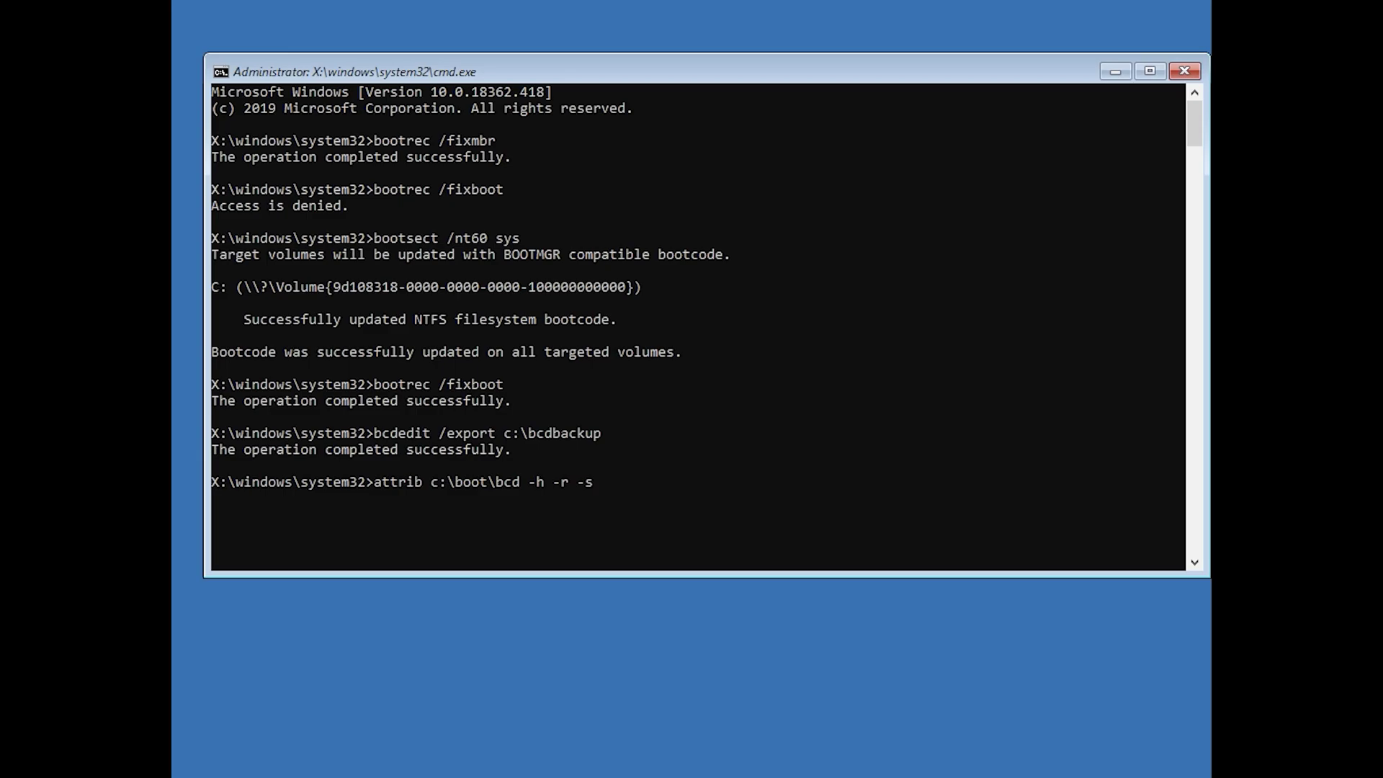
key("Return")
type("re")
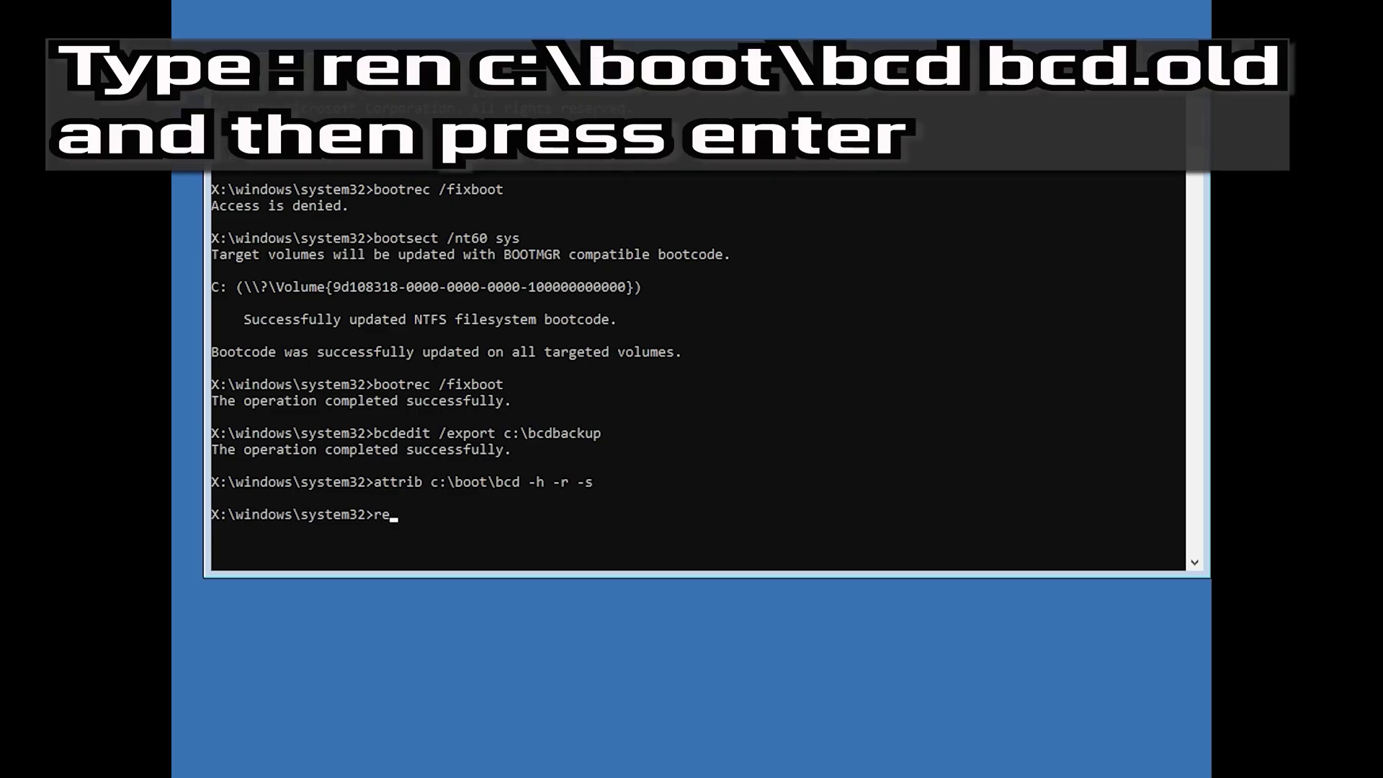
type("n c:")
type("\boot")
type("\bcd")
type(" bcd.old")
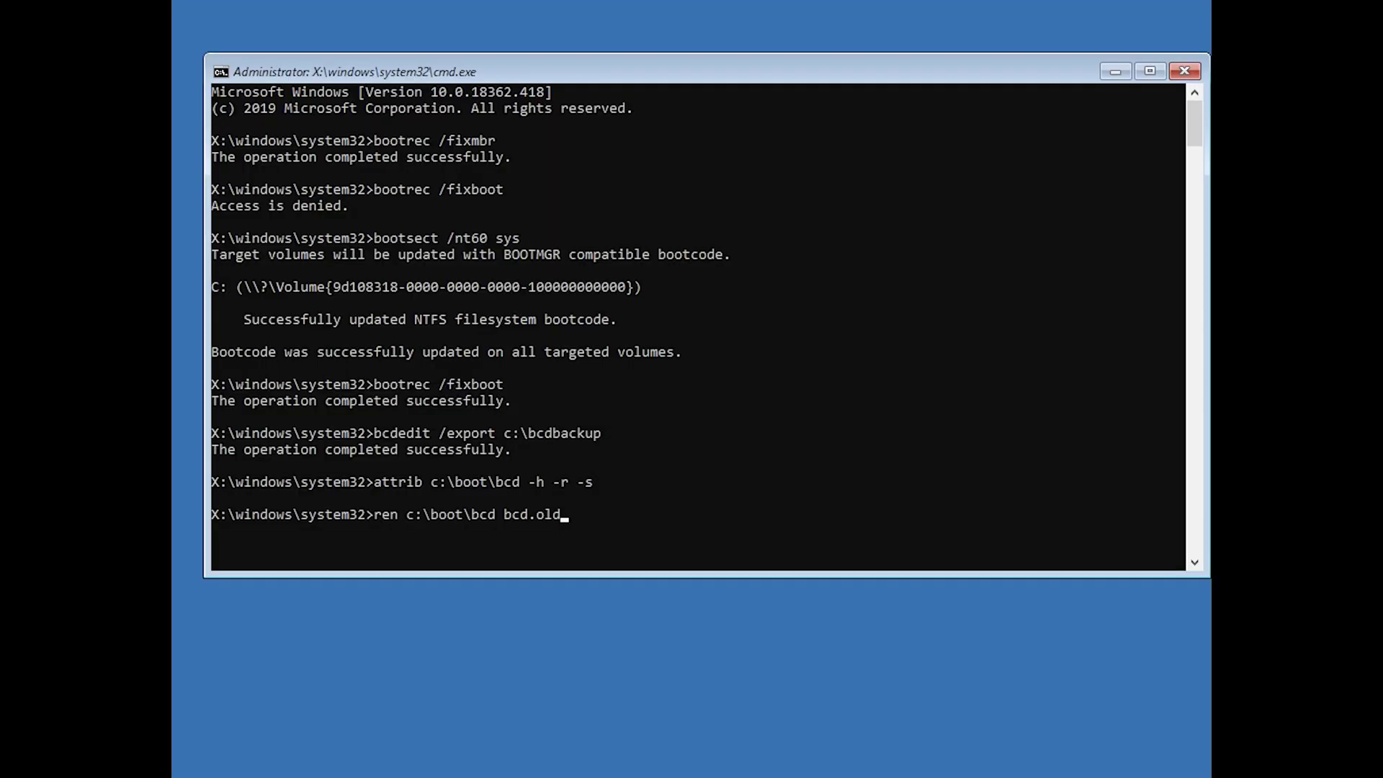
key("Return")
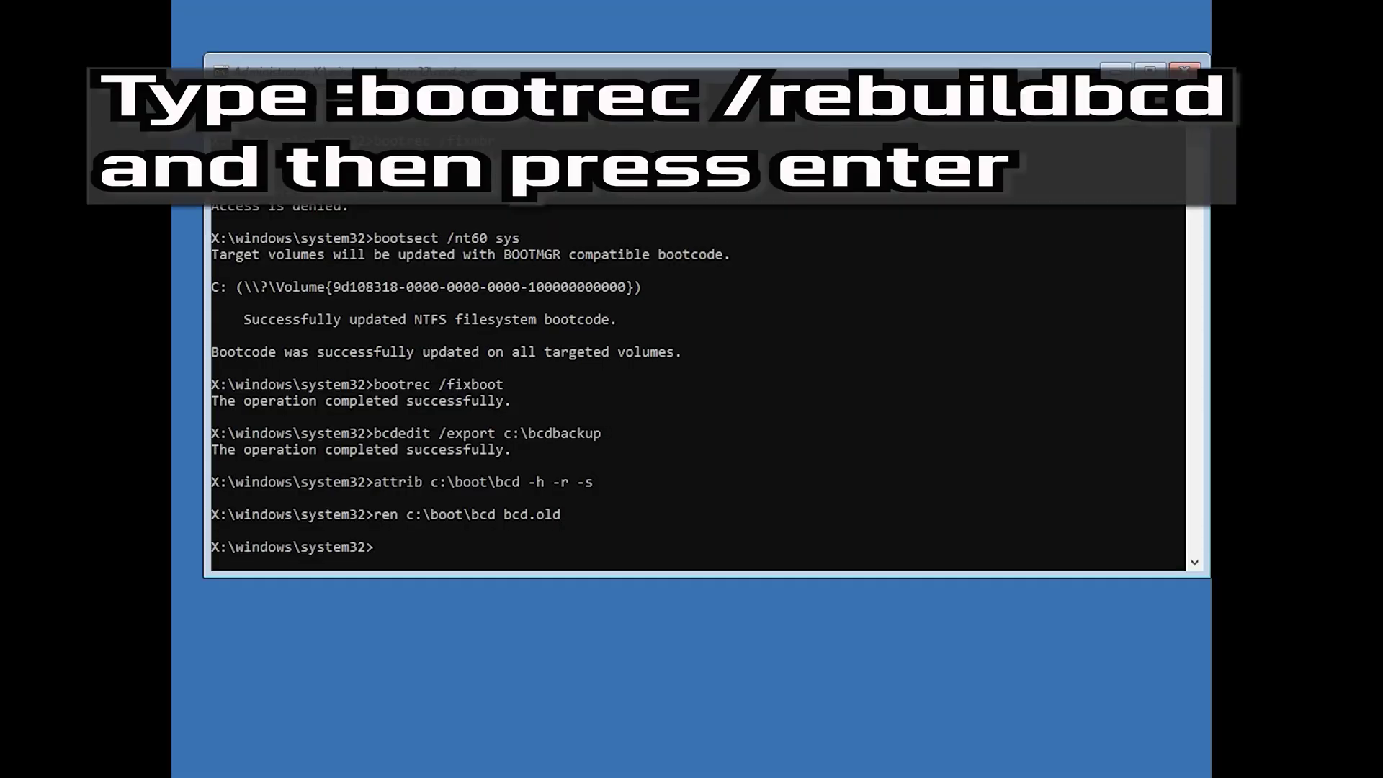
Rebuild the BCD with bootrec /rebuildbcd, adding D:\Windows with y, then exit Command Prompt
type("bootrec /rebuildbcd")
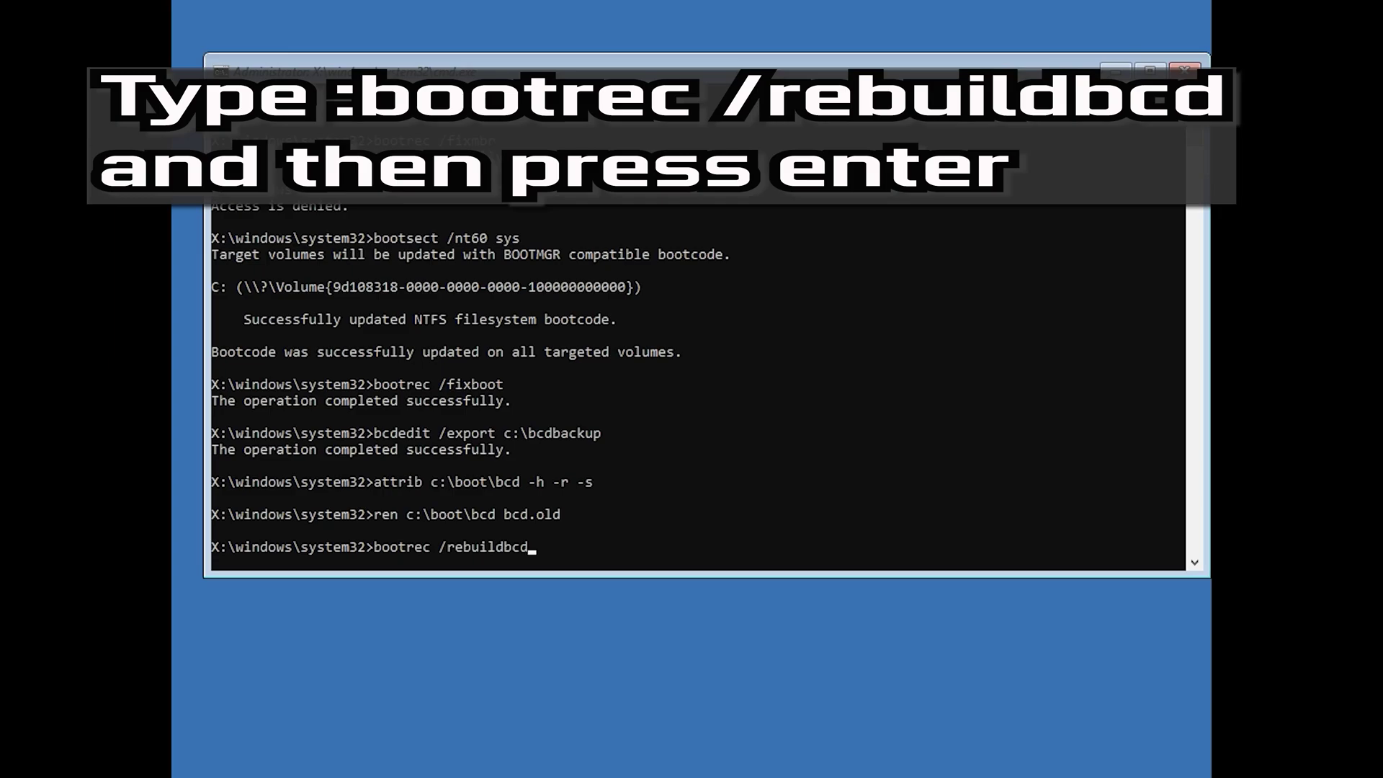
key("Return")
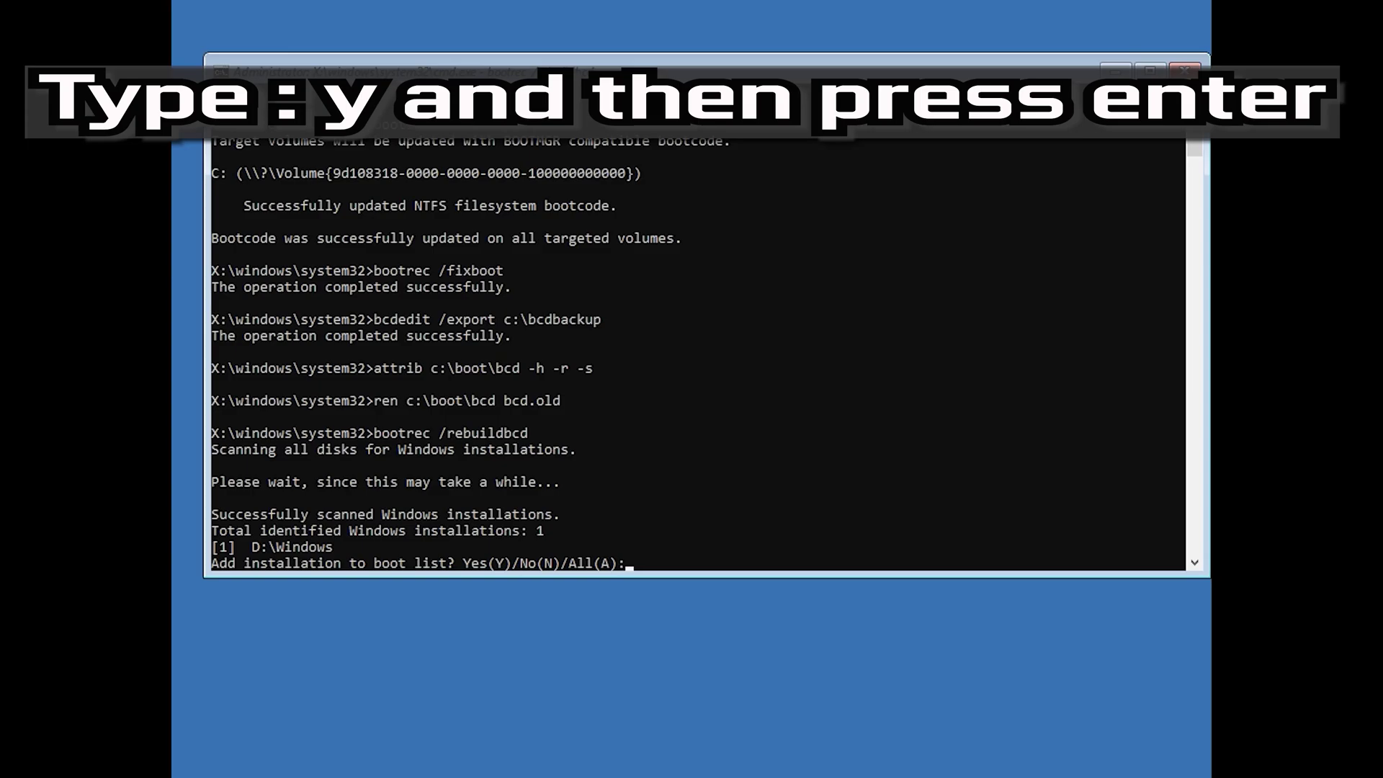
type("y")
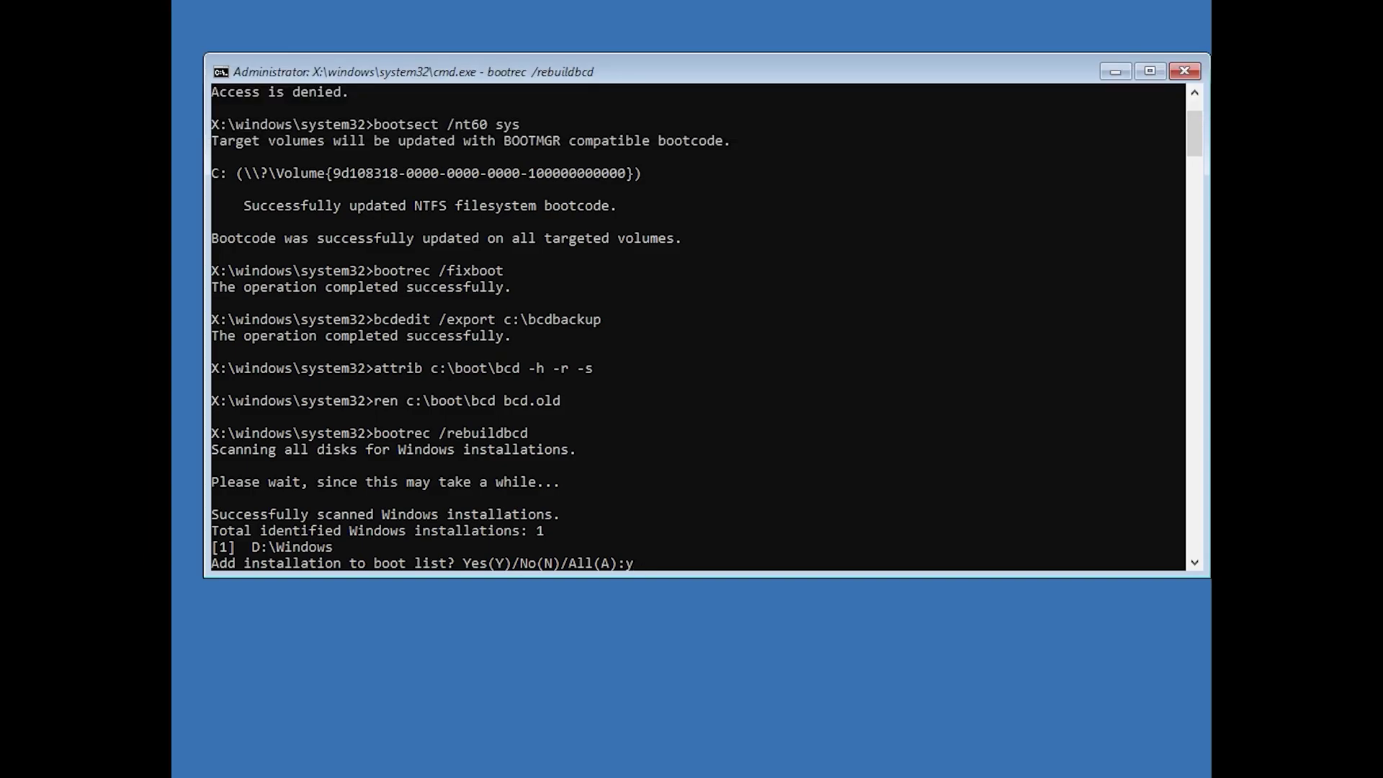
key("Return")
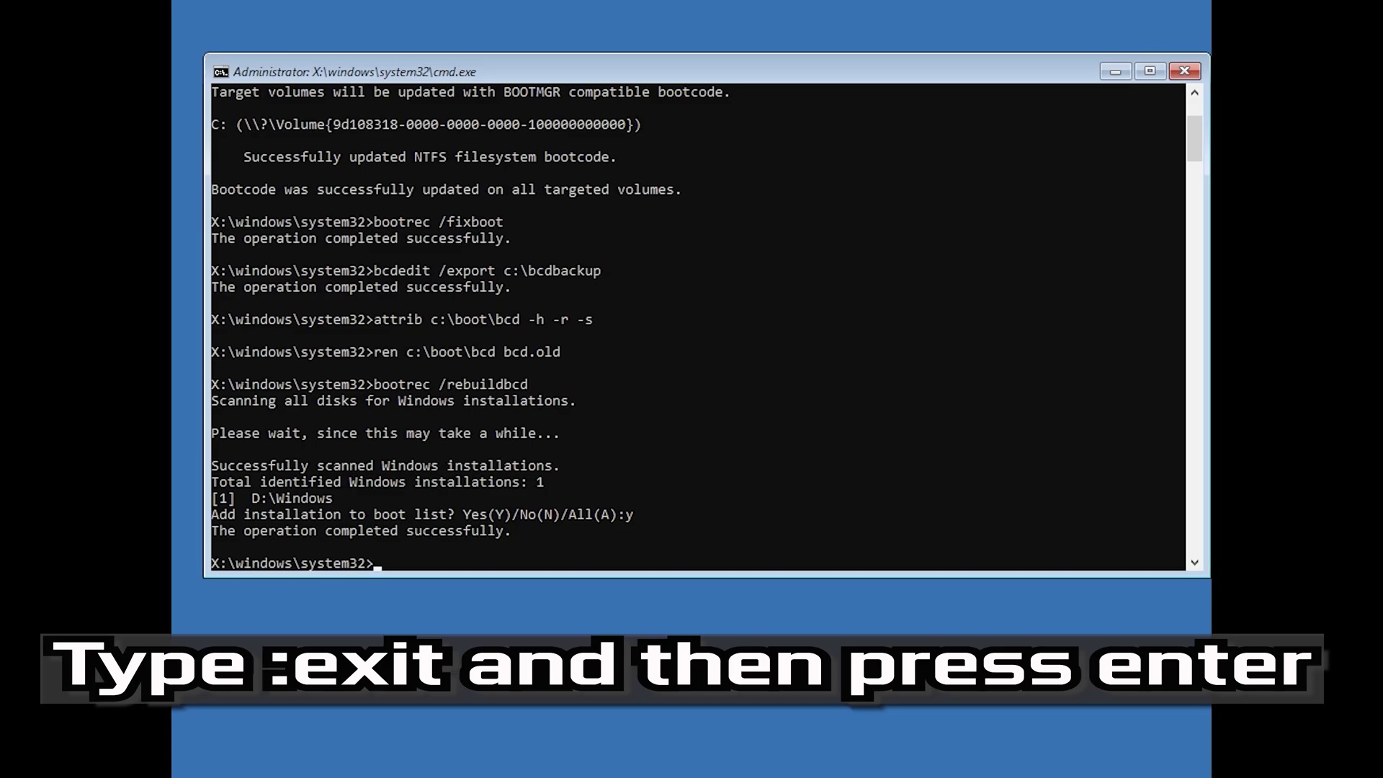
type("exit")
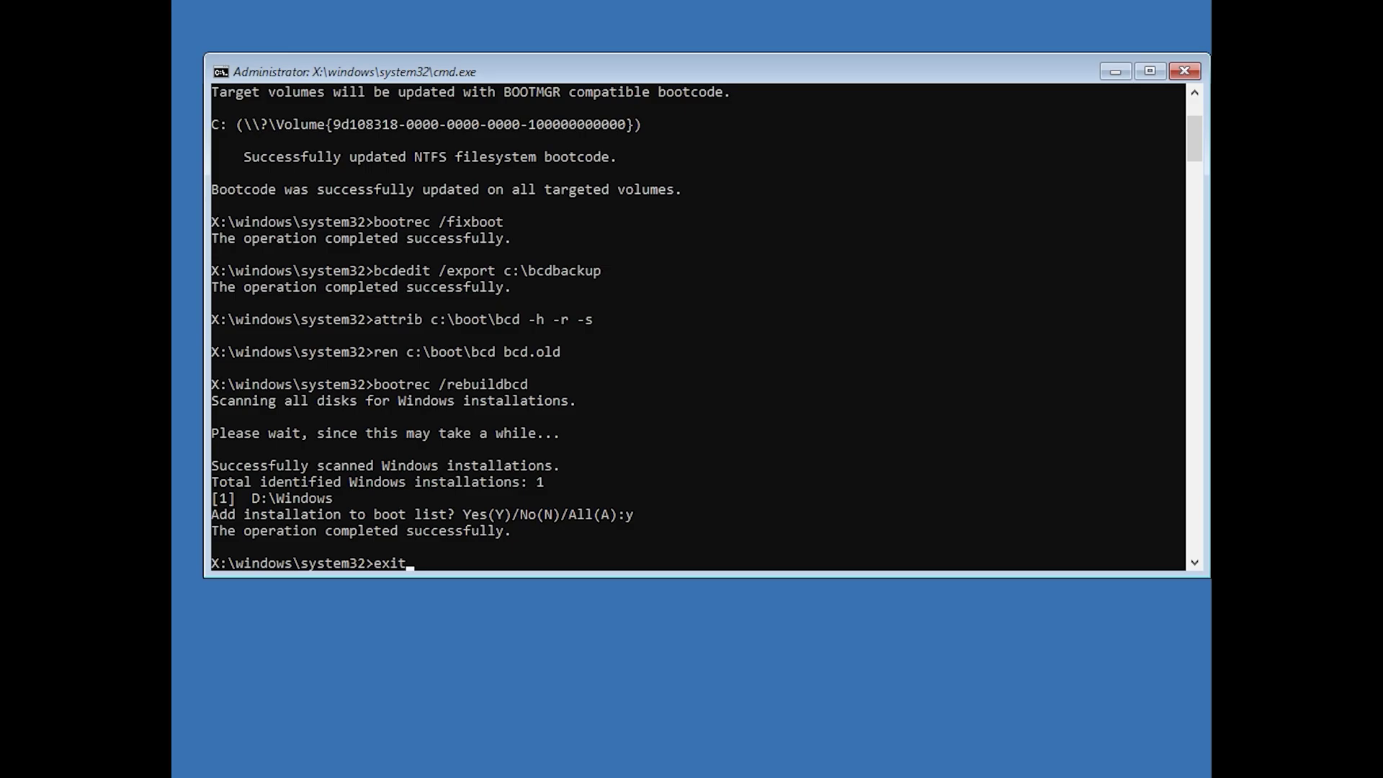
key("Return")
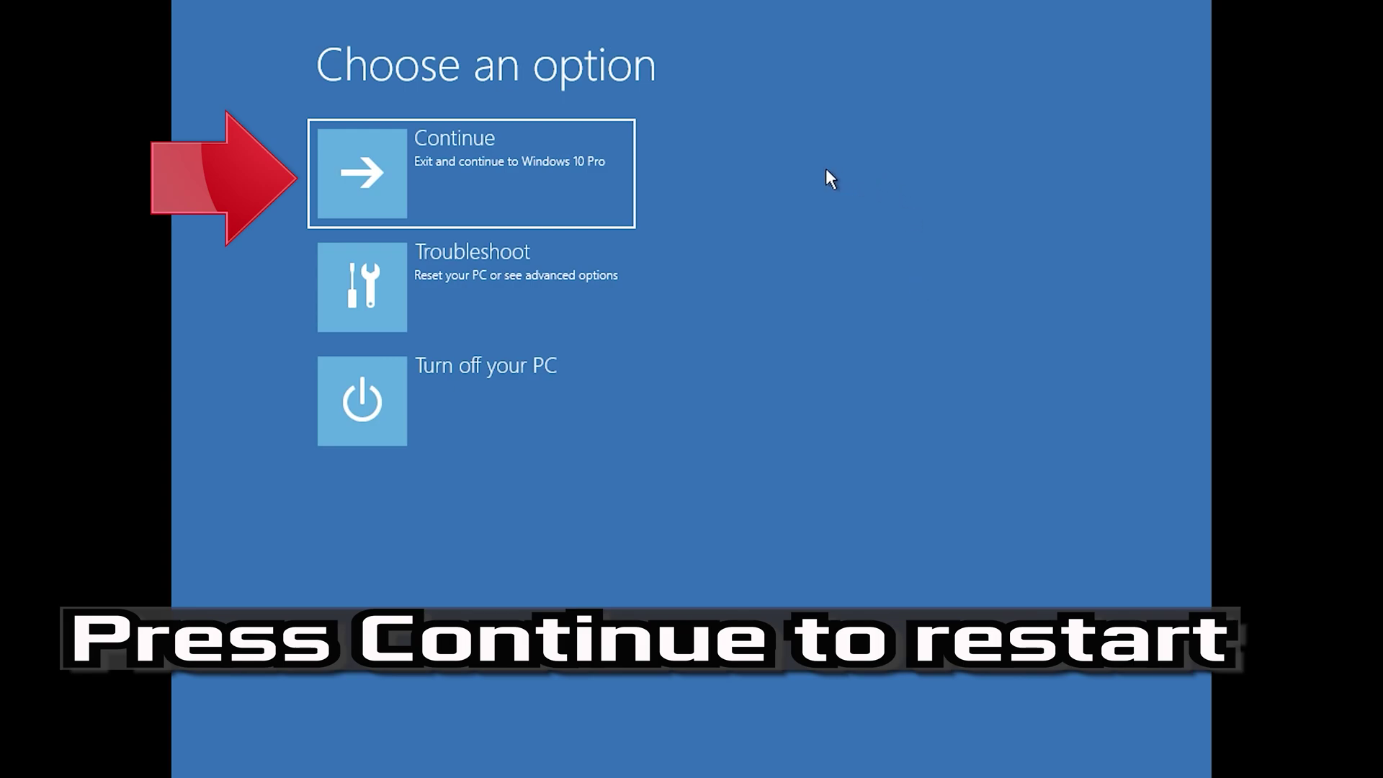
Launch System Restore from Troubleshoot > Advanced options
left_click(581, 157)
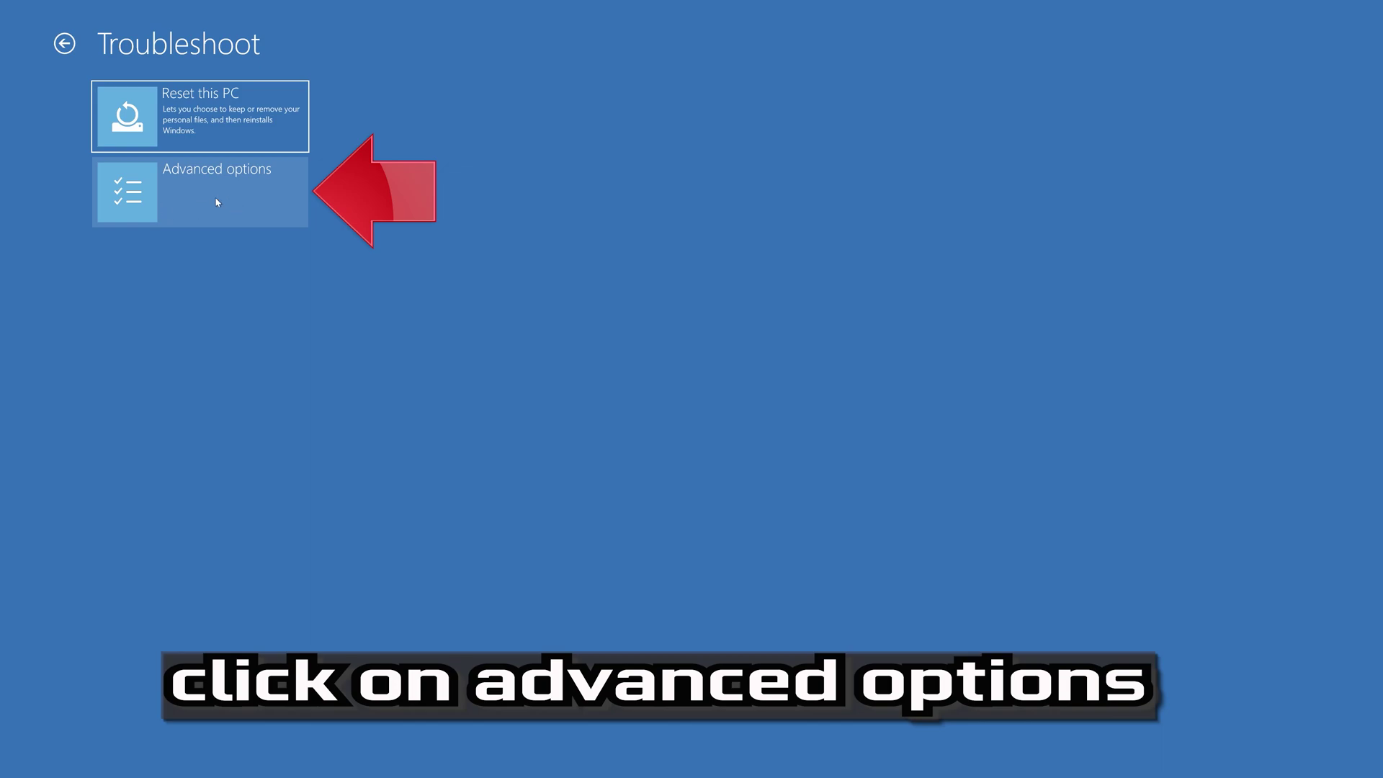
left_click(217, 204)
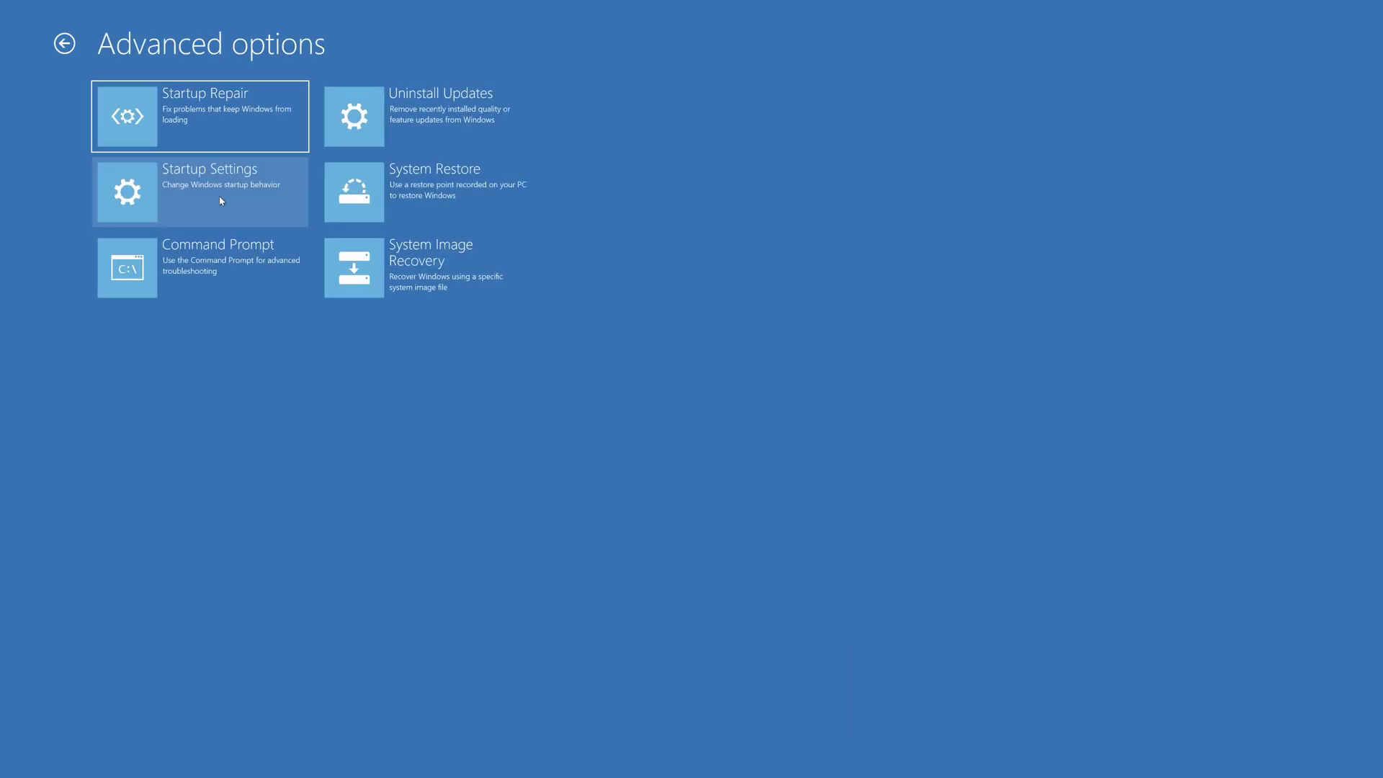
left_click(454, 210)
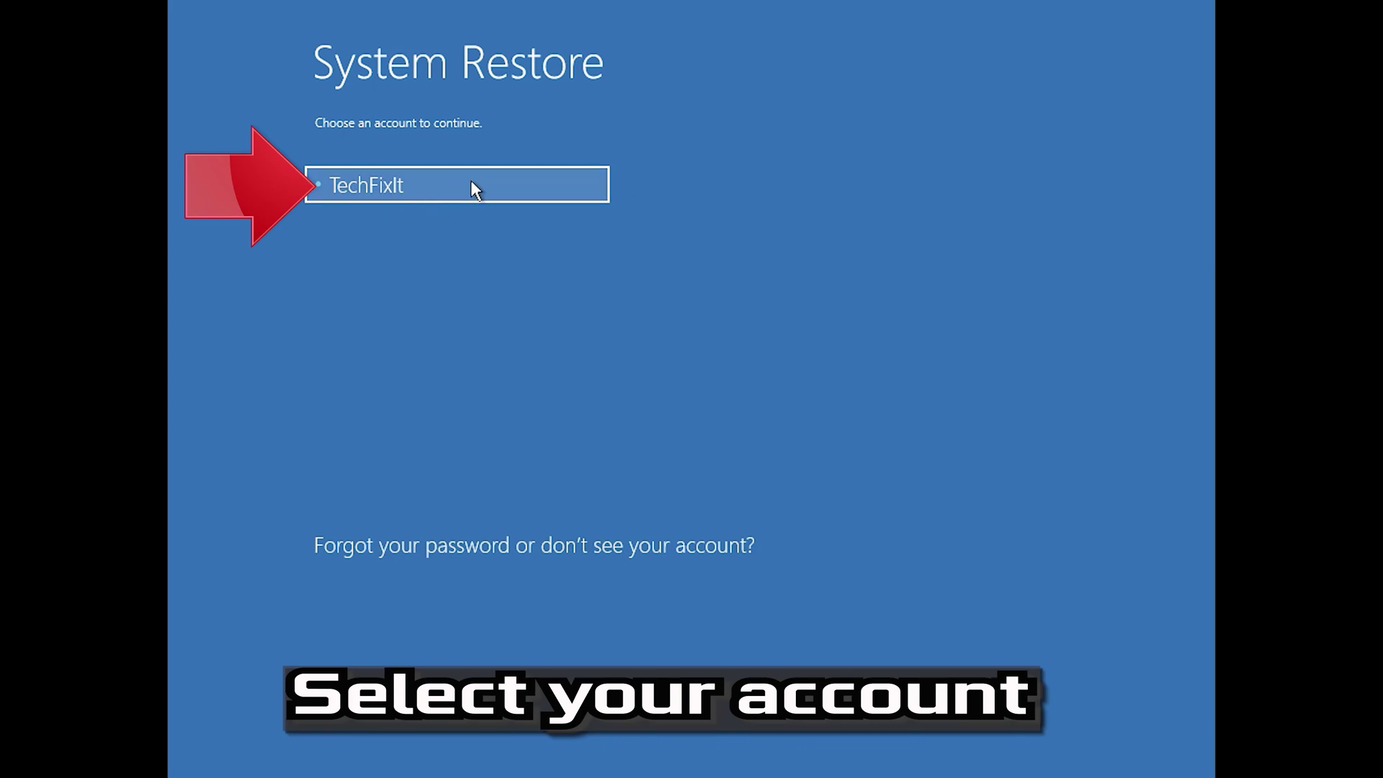
Pick the user account and confirm it to start the System Restore wizard
left_click(472, 185)
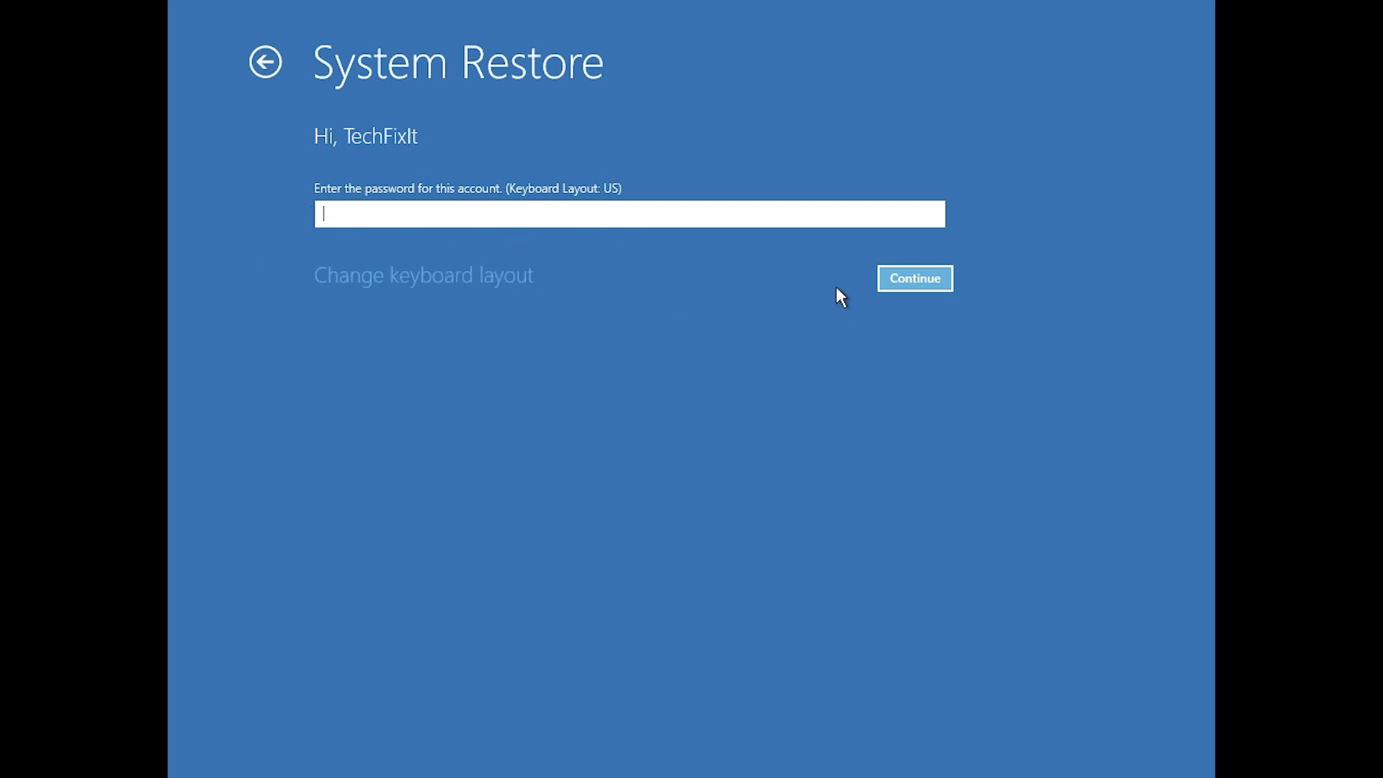
left_click(899, 280)
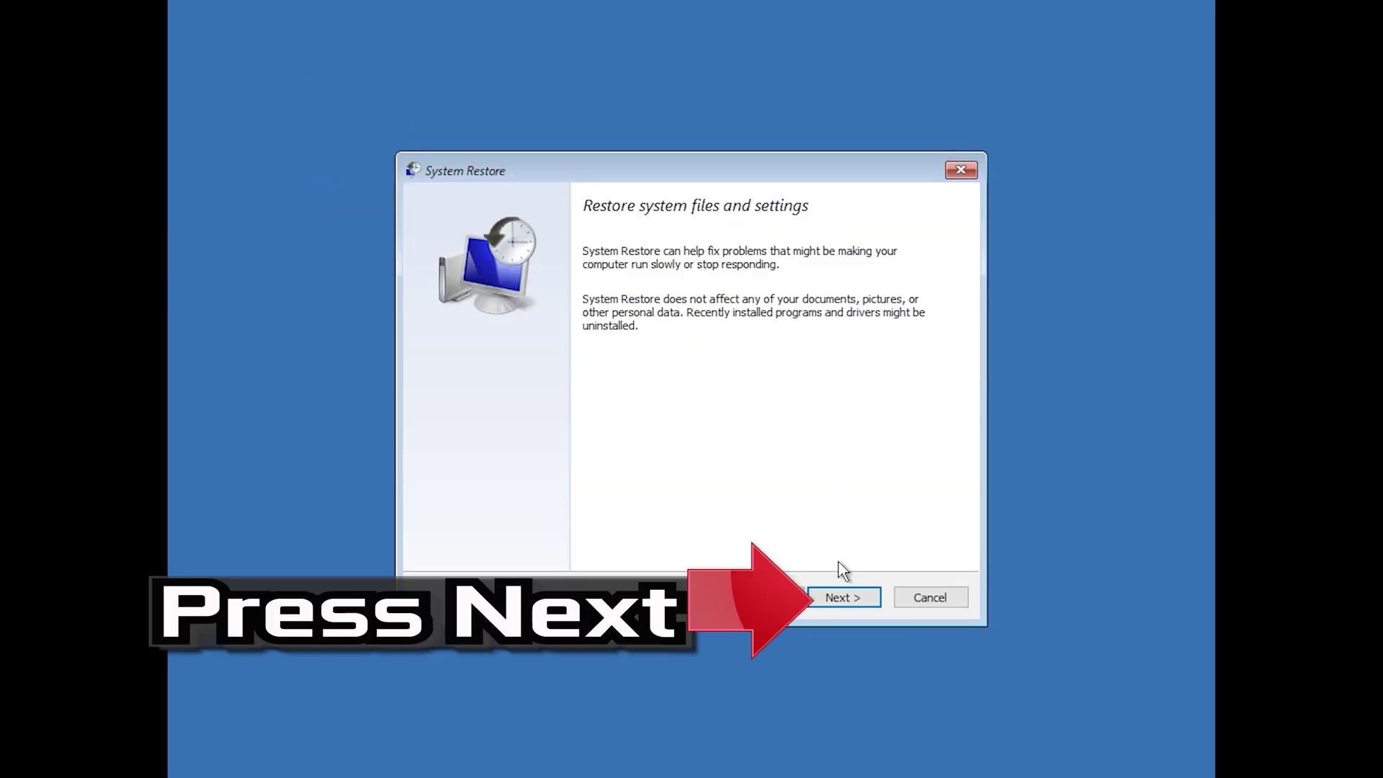
Restore the system to the 1/10/2020 12:21:42 AM restore point and confirm the restore
left_click(849, 603)
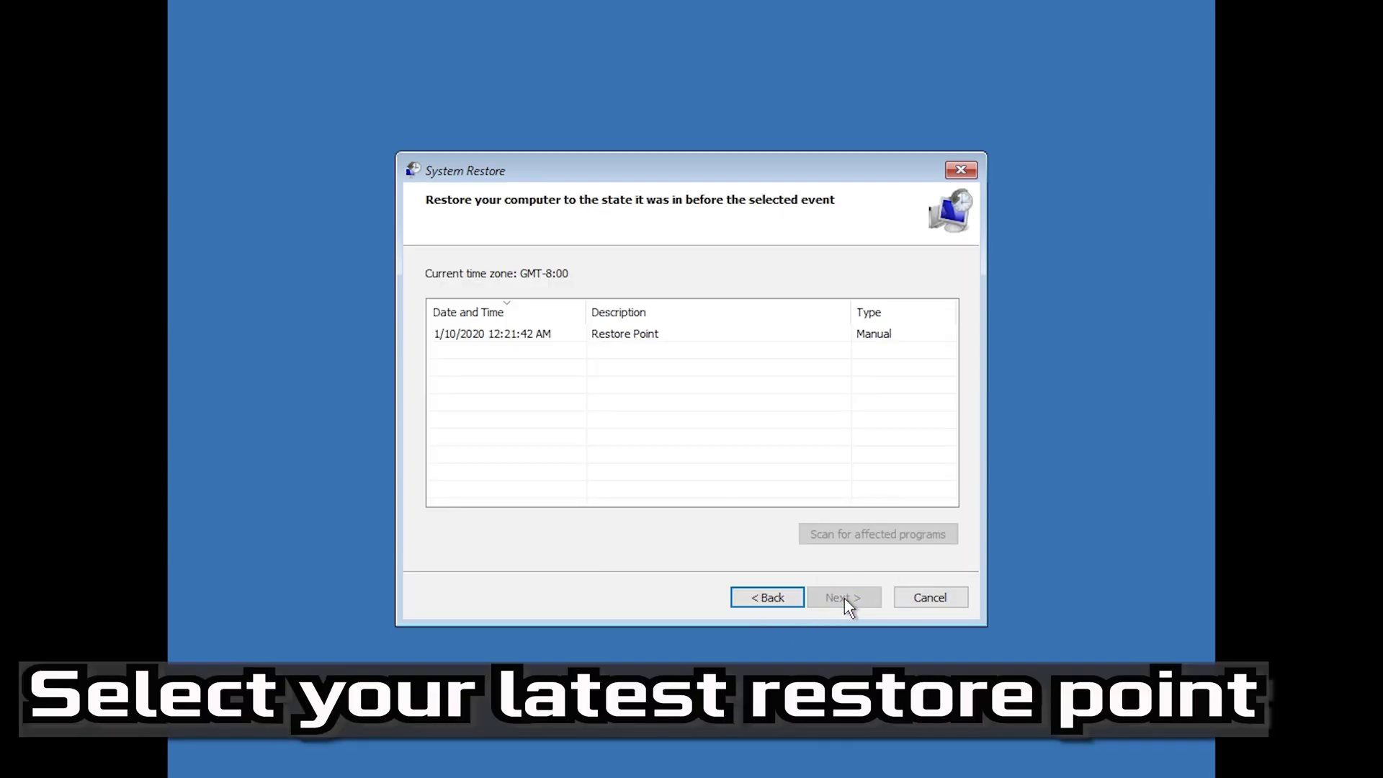
left_click(495, 337)
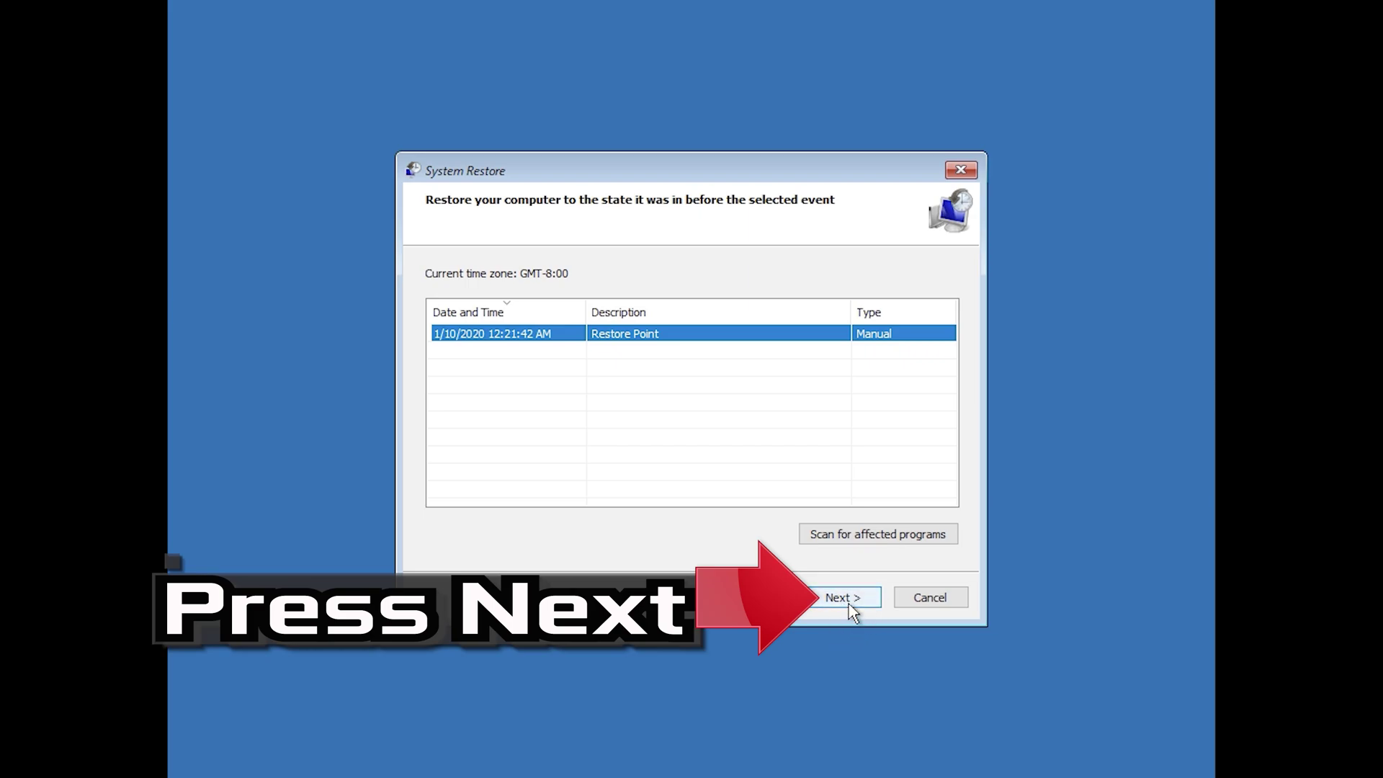
left_click(843, 598)
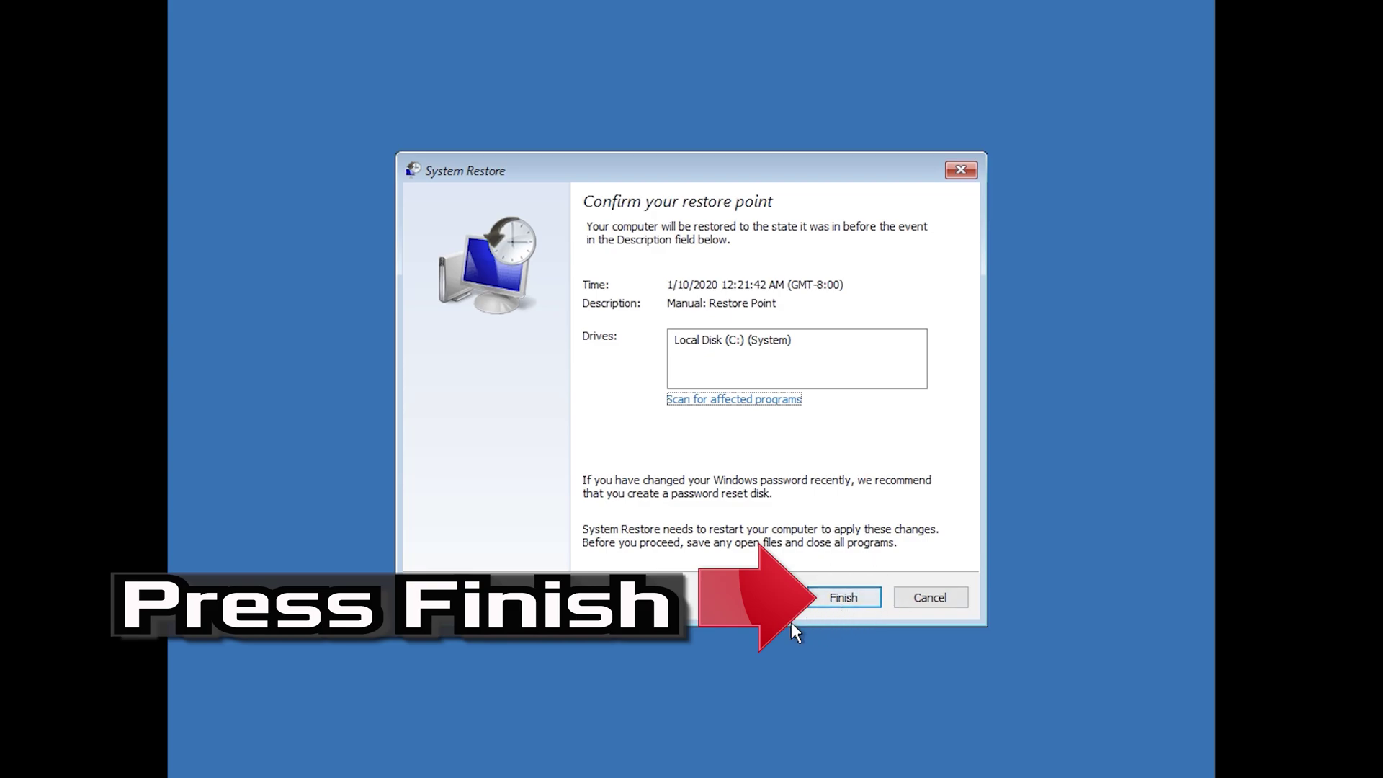
left_click(843, 603)
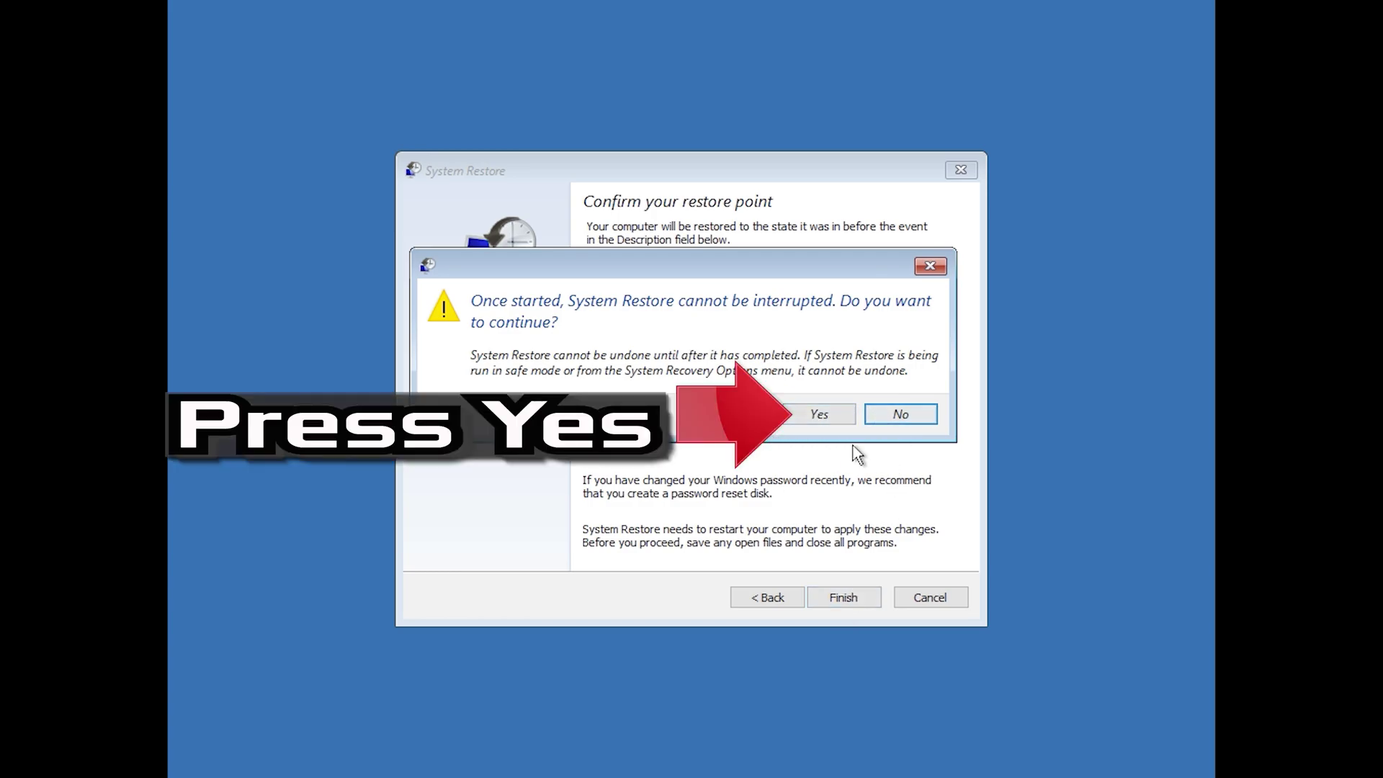
left_click(817, 418)
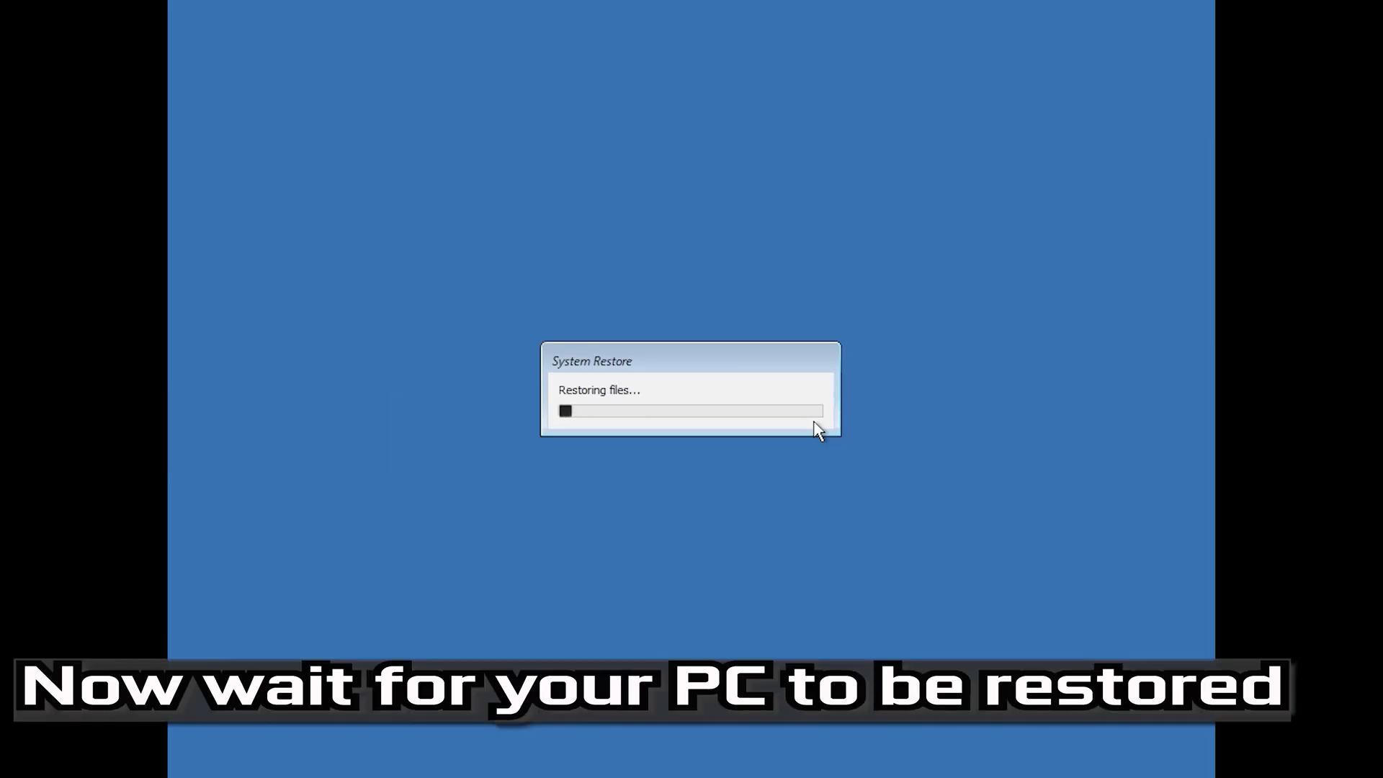